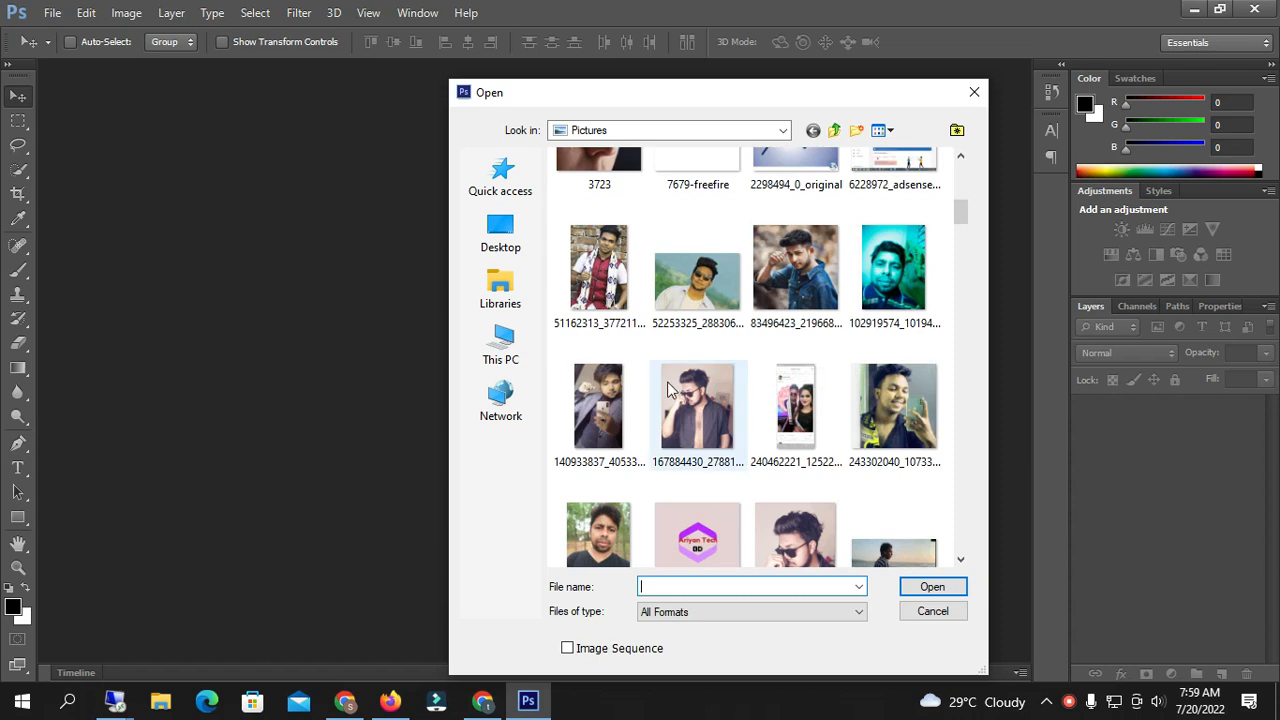
- Examine the images in the Pictures folder for a portrait to edit
{"action": "scroll", "coordinate": [757, 530], "scroll_direction": "down", "scroll_amount": 2}
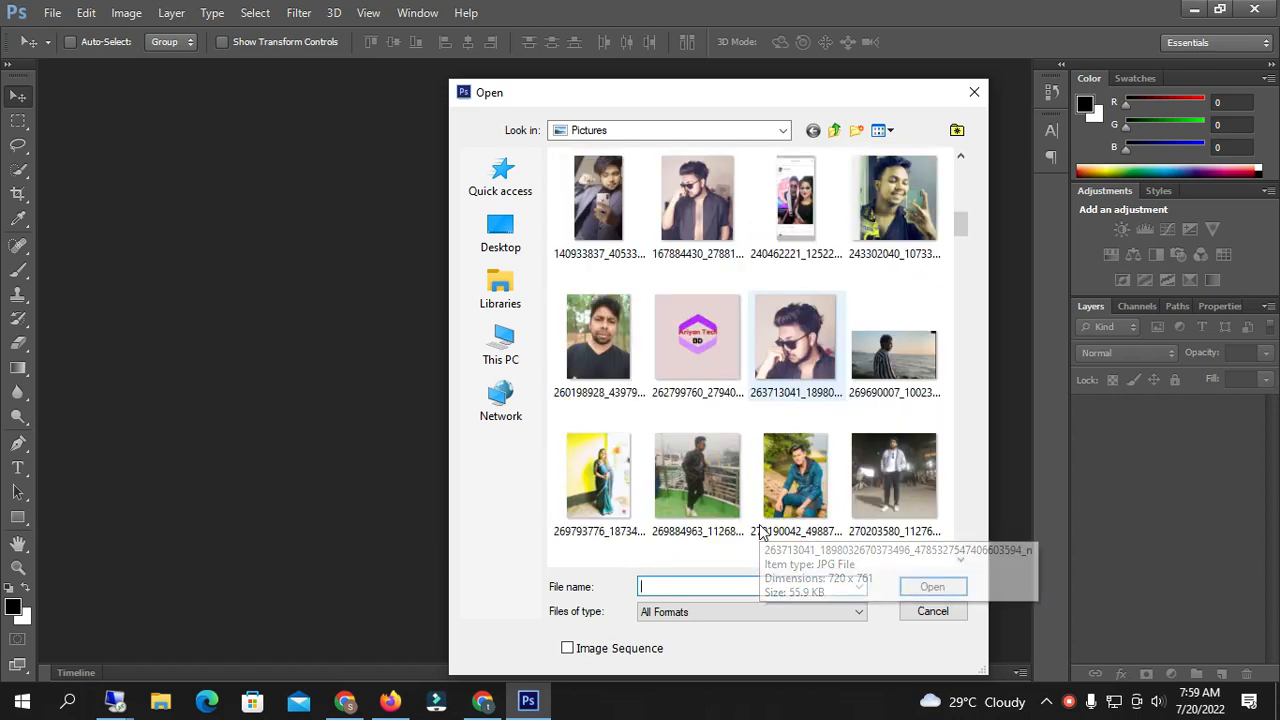
{"action": "scroll", "coordinate": [760, 533], "scroll_direction": "down", "scroll_amount": 2}
{"action": "scroll", "coordinate": [760, 533], "scroll_direction": "down", "scroll_amount": 2}
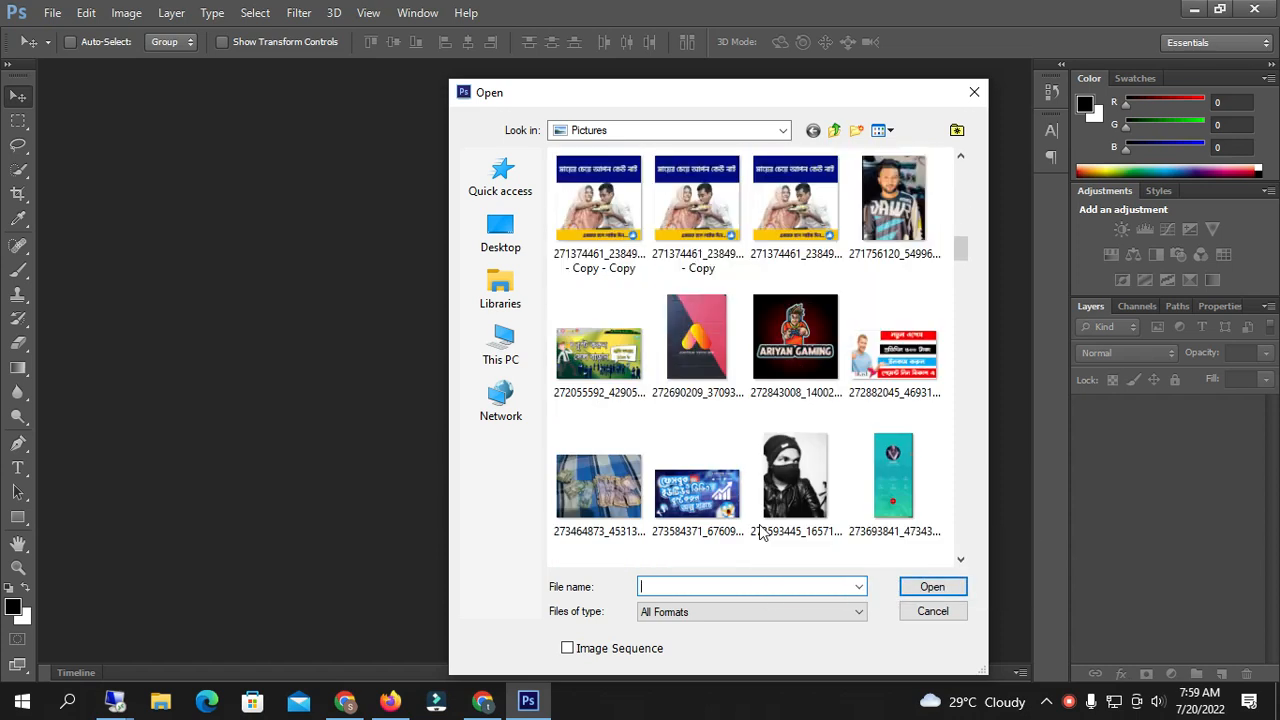
{"action": "scroll", "coordinate": [760, 532], "scroll_direction": "down", "scroll_amount": 2}
{"action": "scroll", "coordinate": [760, 532], "scroll_direction": "down", "scroll_amount": 5}
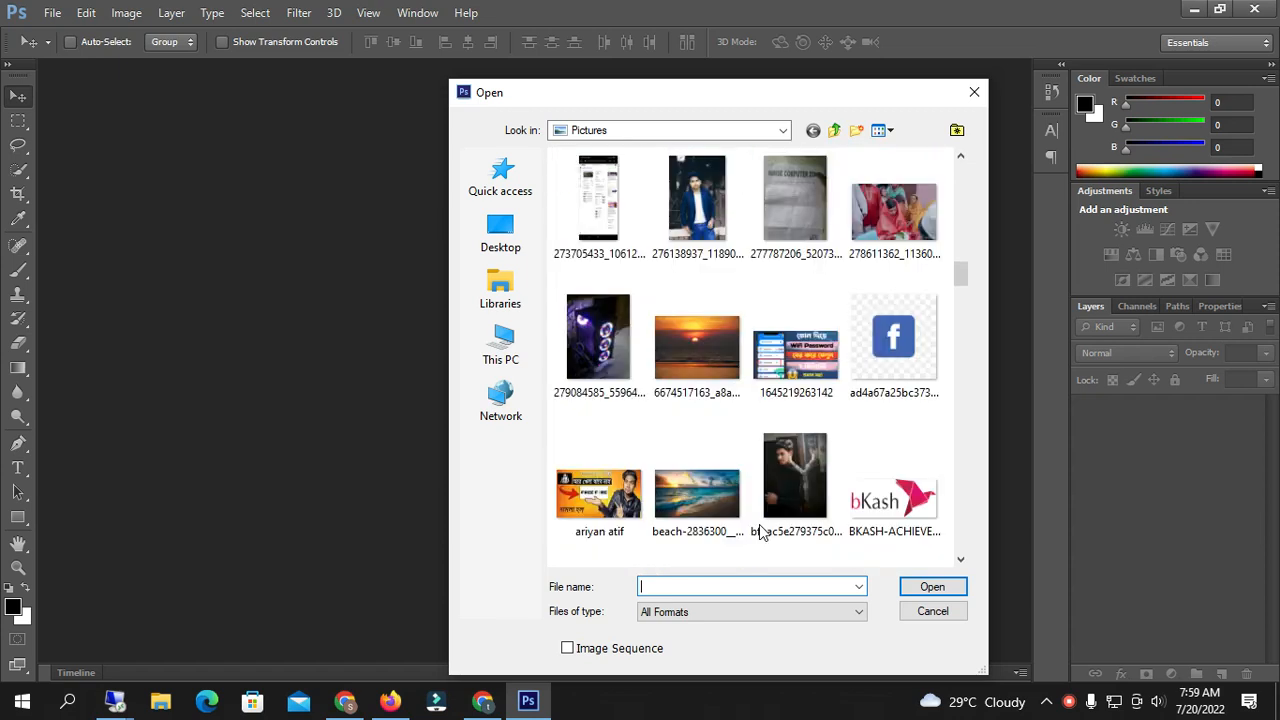
{"action": "scroll", "coordinate": [759, 524], "scroll_direction": "down", "scroll_amount": 3}
{"action": "scroll", "coordinate": [759, 524], "scroll_direction": "down", "scroll_amount": 5}
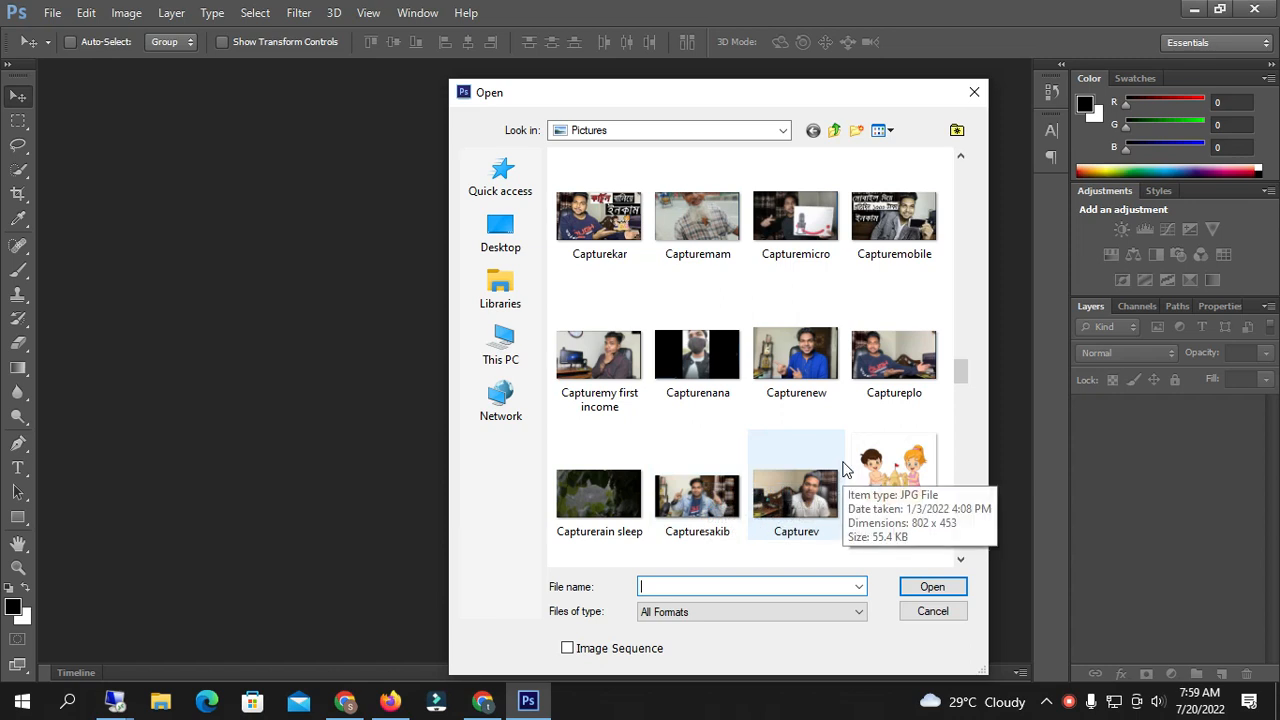
{"action": "scroll", "coordinate": [843, 465], "scroll_direction": "down", "scroll_amount": 2}
{"action": "scroll", "coordinate": [843, 465], "scroll_direction": "down", "scroll_amount": 5}
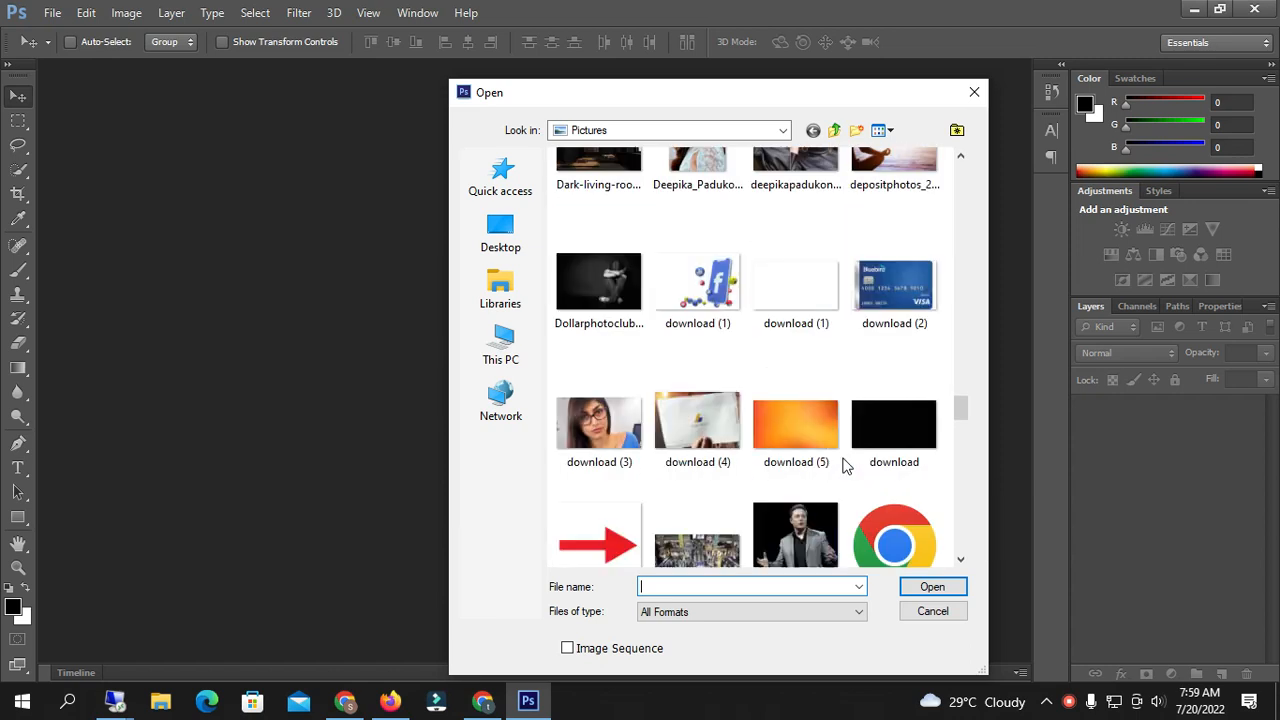
{"action": "scroll", "coordinate": [843, 465], "scroll_direction": "down", "scroll_amount": 6}
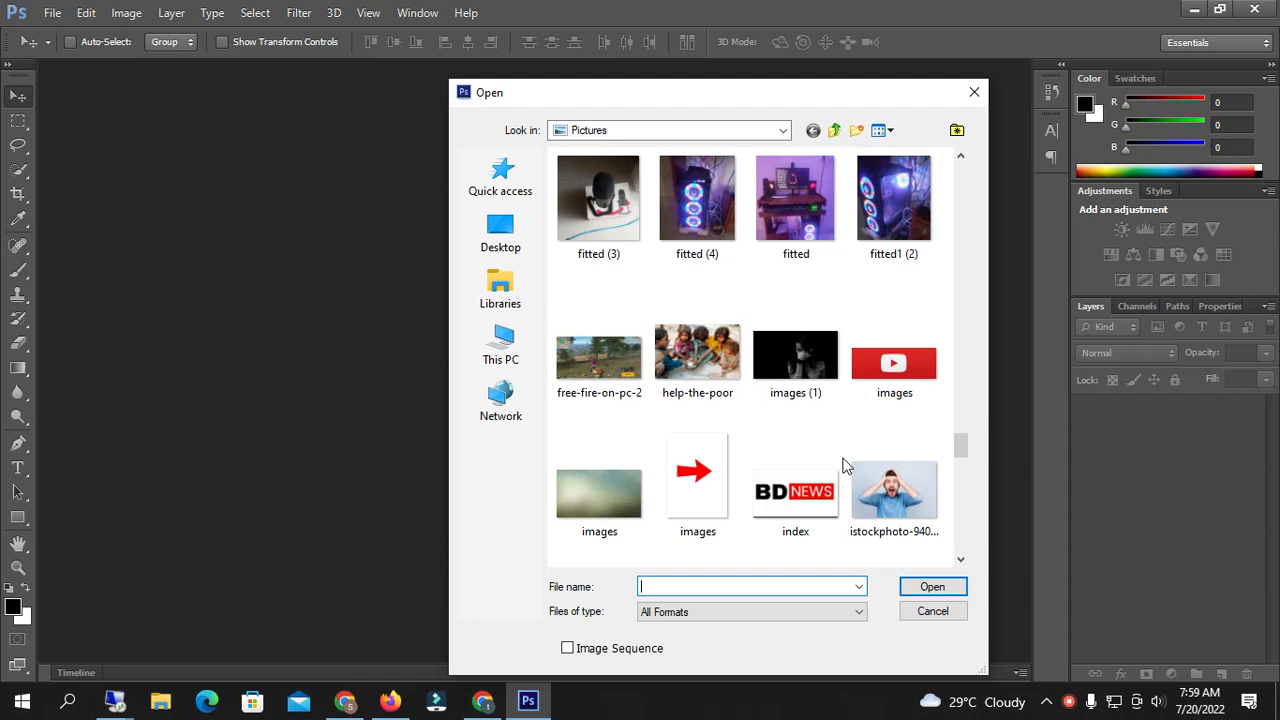
{"action": "scroll", "coordinate": [843, 465], "scroll_direction": "down", "scroll_amount": 6}
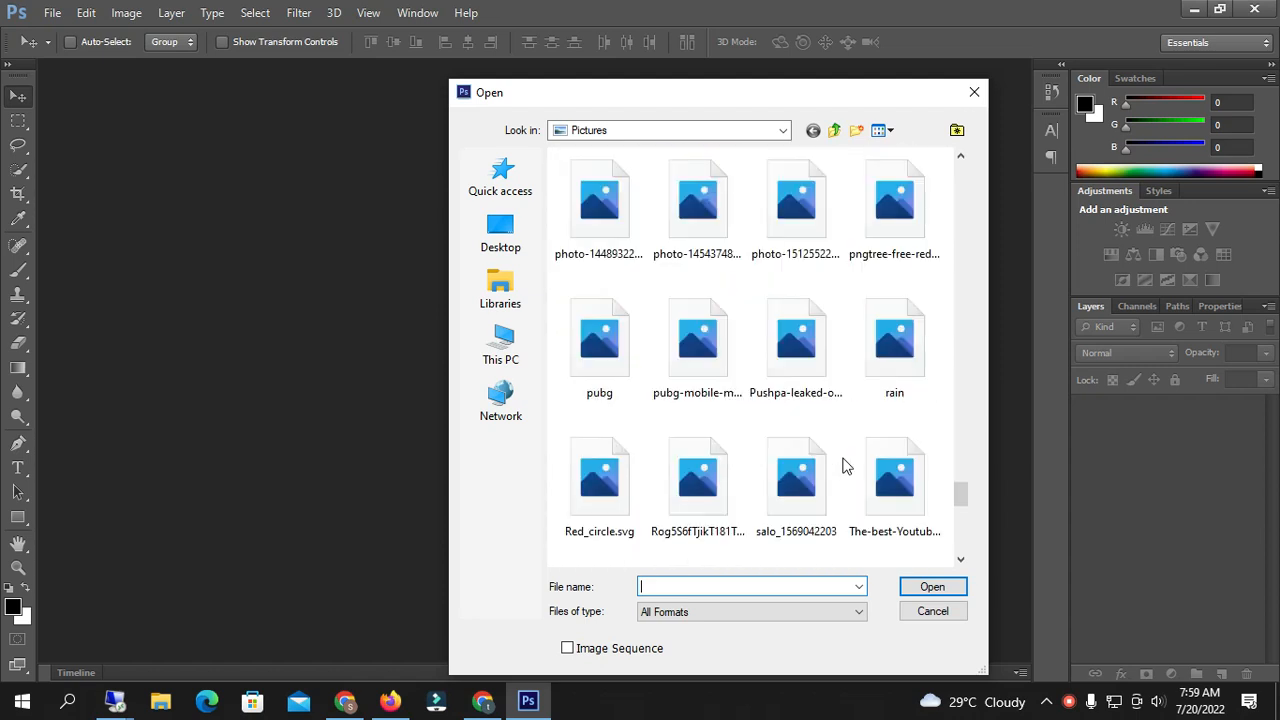
{"action": "scroll", "coordinate": [843, 465], "scroll_direction": "down", "scroll_amount": 6}
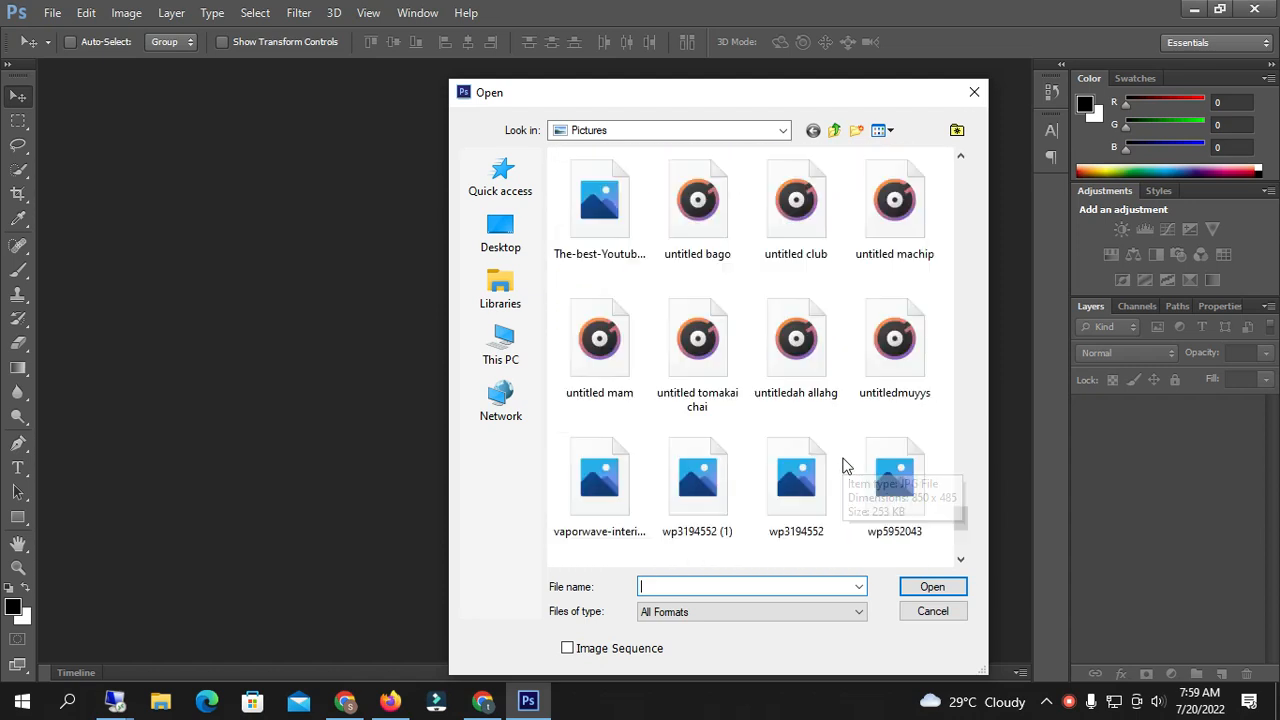
{"action": "scroll", "coordinate": [843, 465], "scroll_direction": "down", "scroll_amount": 3}
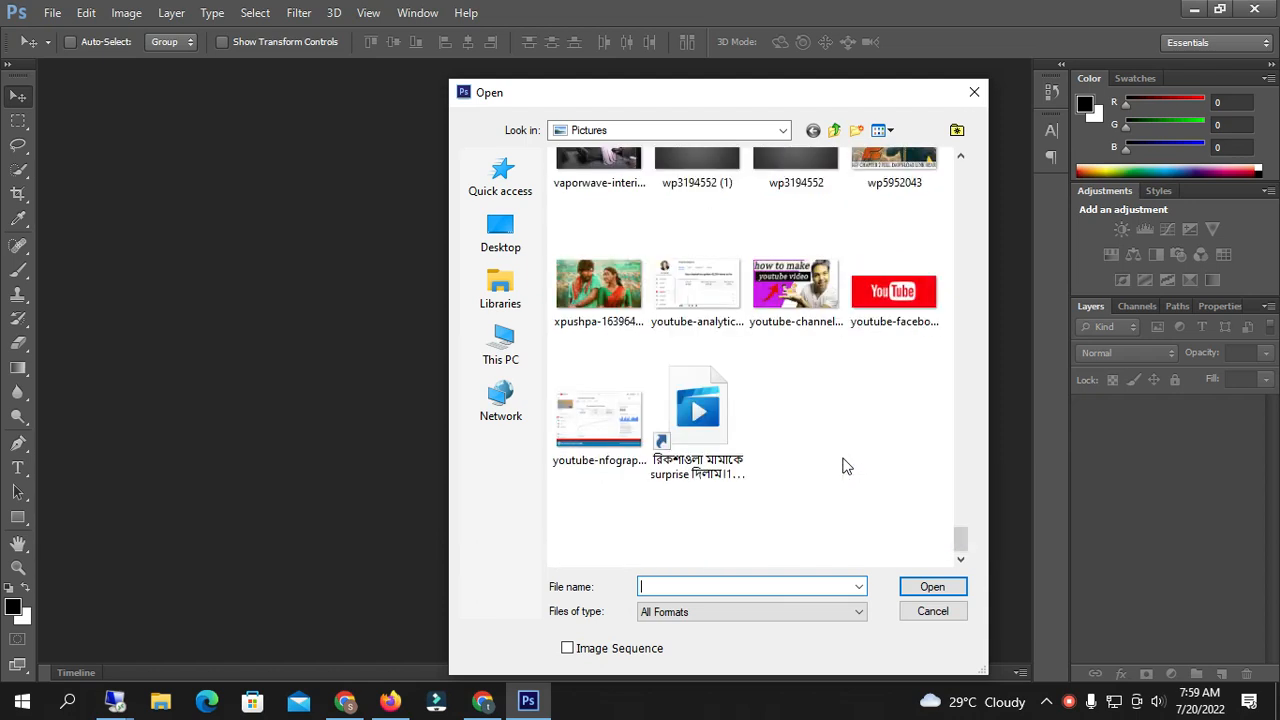
- Look through the images in the Videos library for a portrait to edit
{"action": "left_click", "coordinate": [496, 292]}
{"action": "double_click", "coordinate": [798, 286]}
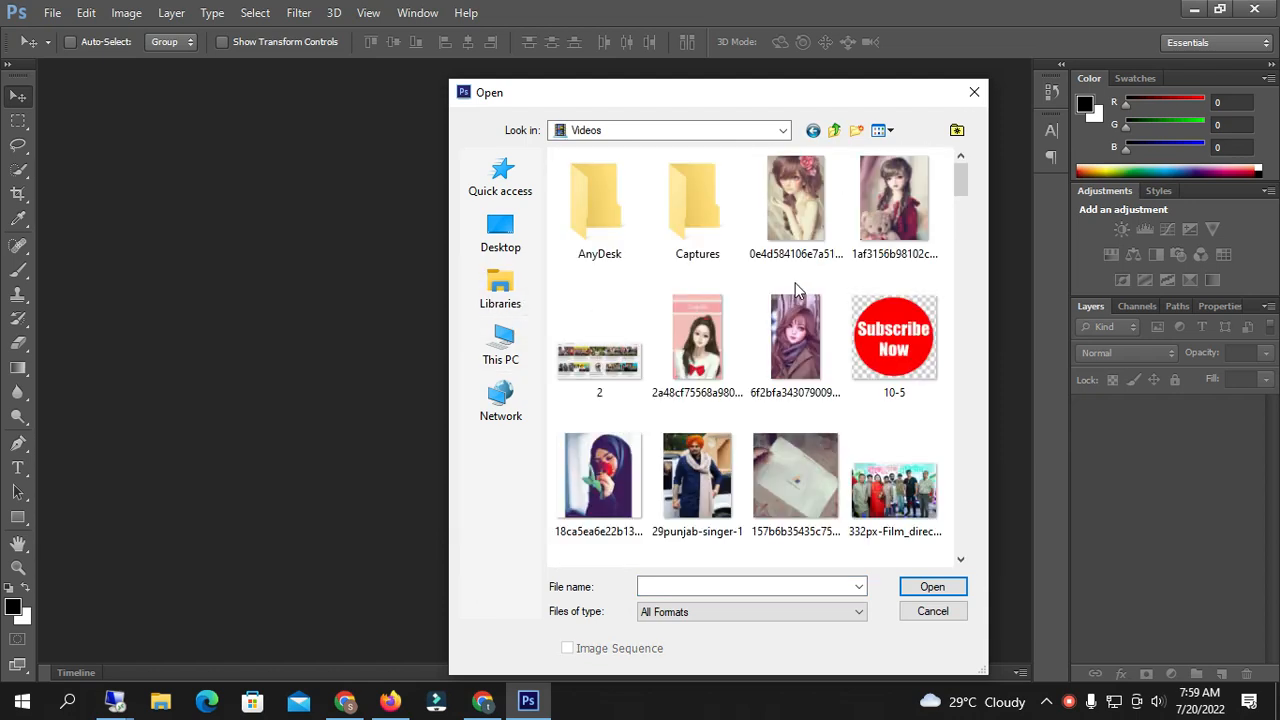
{"action": "scroll", "coordinate": [794, 299], "scroll_direction": "down", "scroll_amount": 3}
{"action": "scroll", "coordinate": [794, 299], "scroll_direction": "down", "scroll_amount": 3}
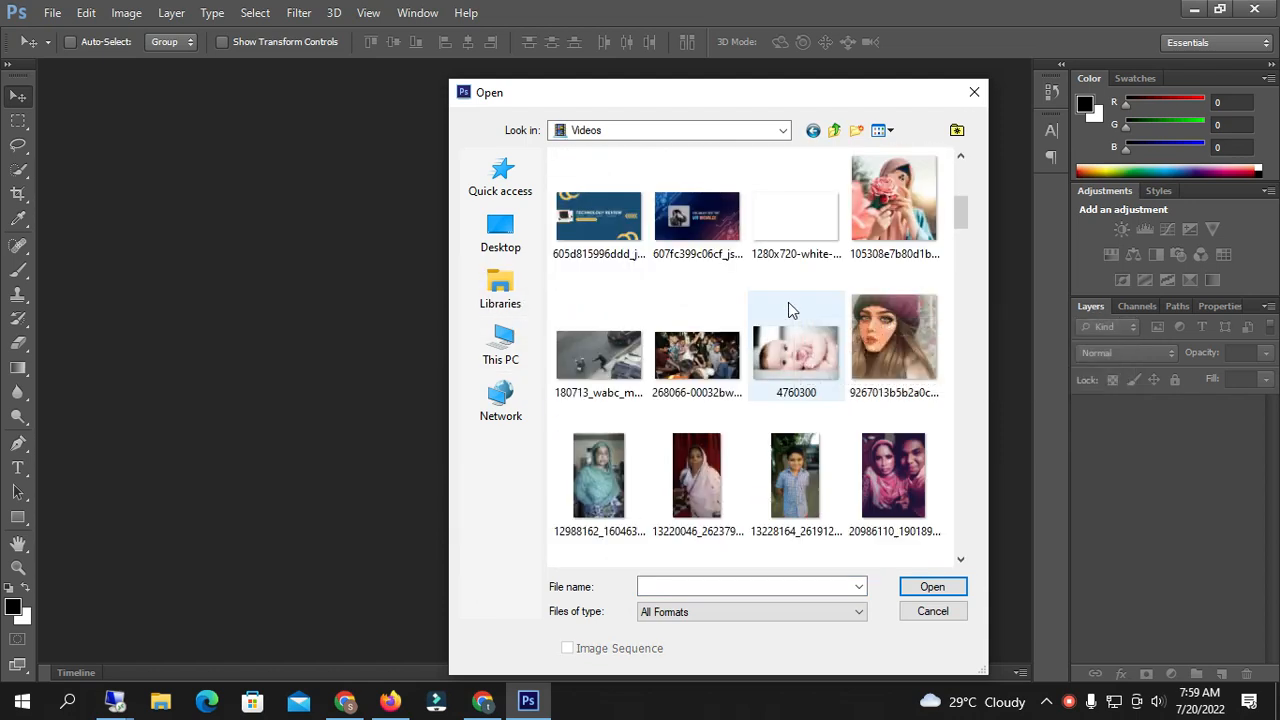
{"action": "scroll", "coordinate": [788, 302], "scroll_direction": "down", "scroll_amount": 3}
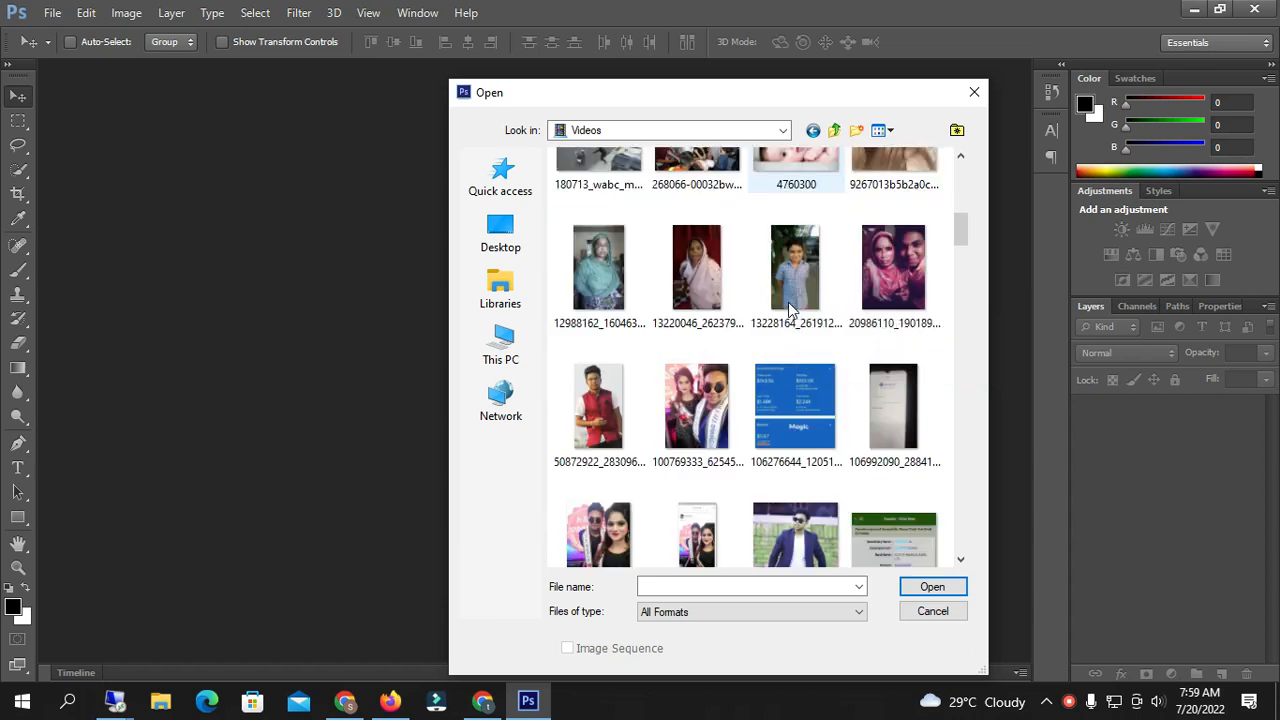
{"action": "scroll", "coordinate": [788, 302], "scroll_direction": "down", "scroll_amount": 3}
{"action": "scroll", "coordinate": [788, 302], "scroll_direction": "down", "scroll_amount": 2}
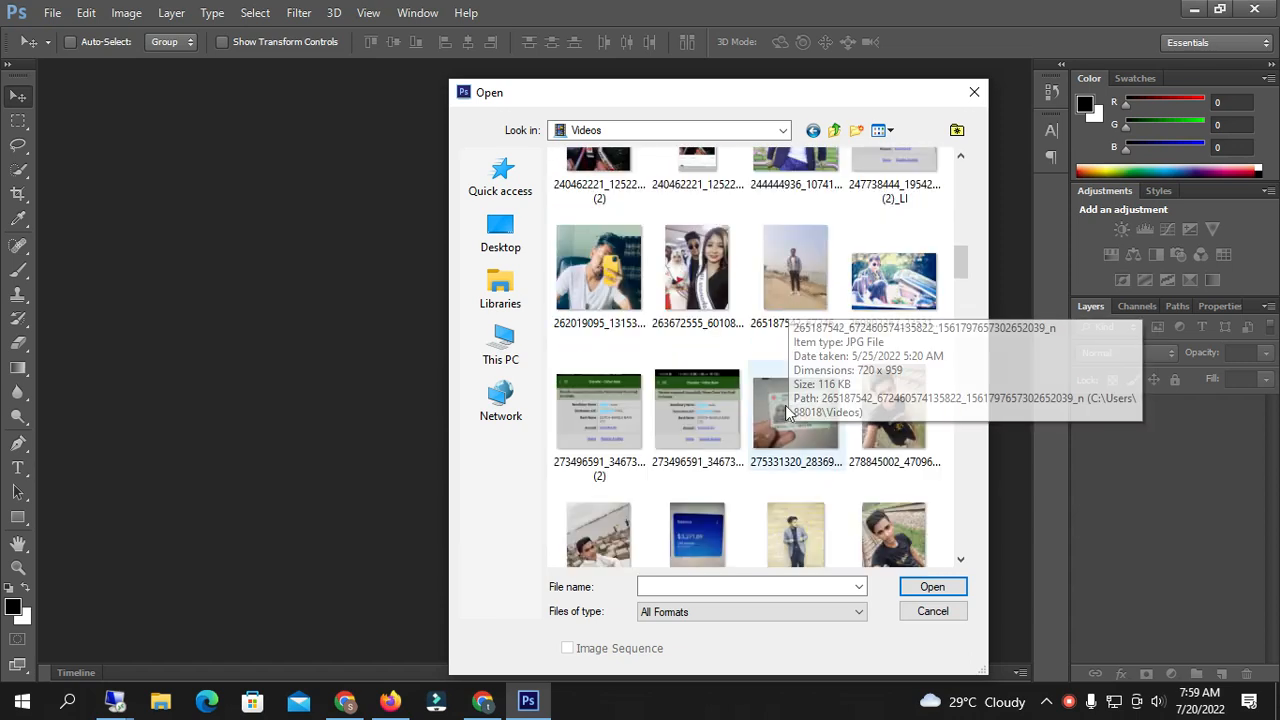
{"action": "scroll", "coordinate": [791, 420], "scroll_direction": "down", "scroll_amount": 3}
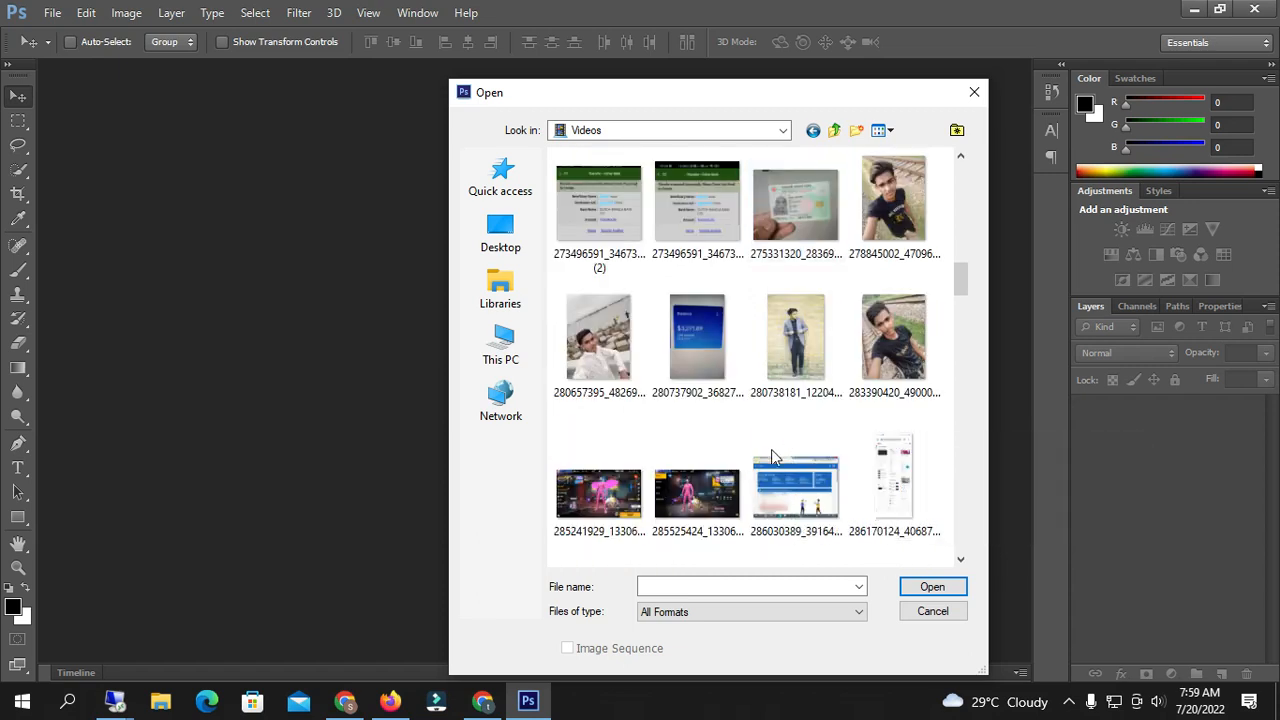
{"action": "scroll", "coordinate": [742, 510], "scroll_direction": "down", "scroll_amount": 3}
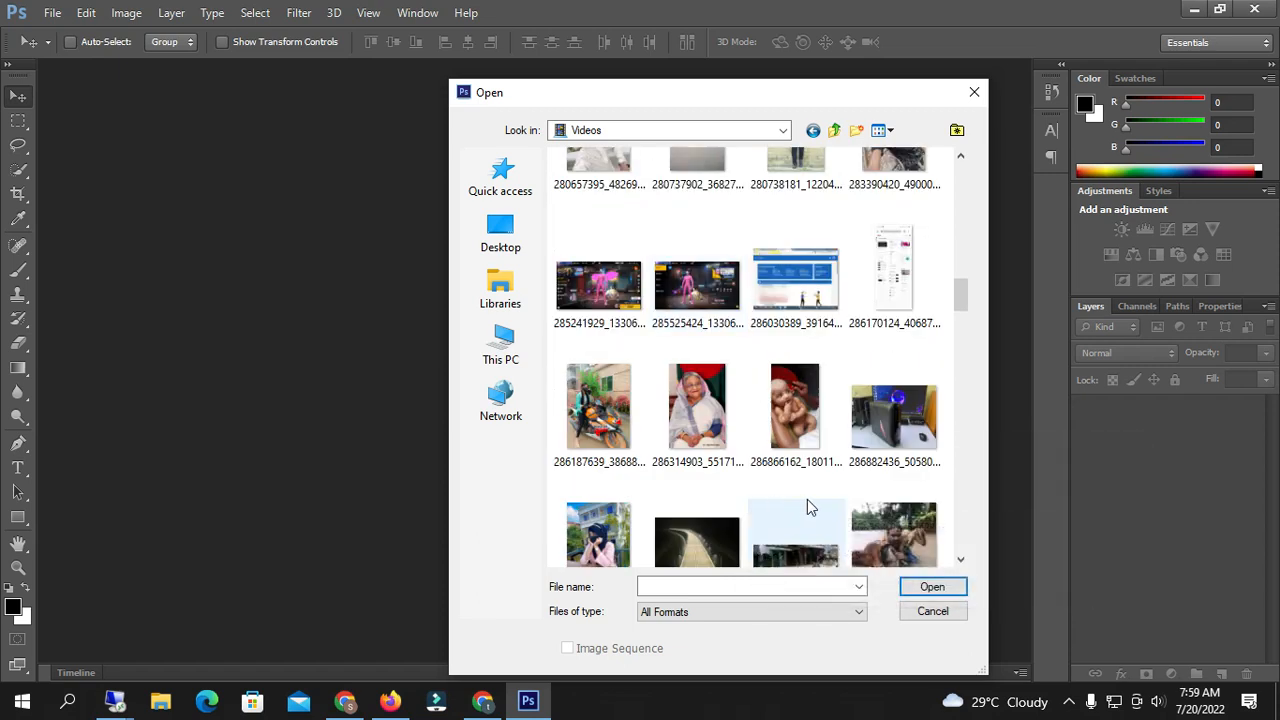
{"action": "scroll", "coordinate": [807, 499], "scroll_direction": "down", "scroll_amount": 5}
{"action": "scroll", "coordinate": [807, 499], "scroll_direction": "down", "scroll_amount": 12}
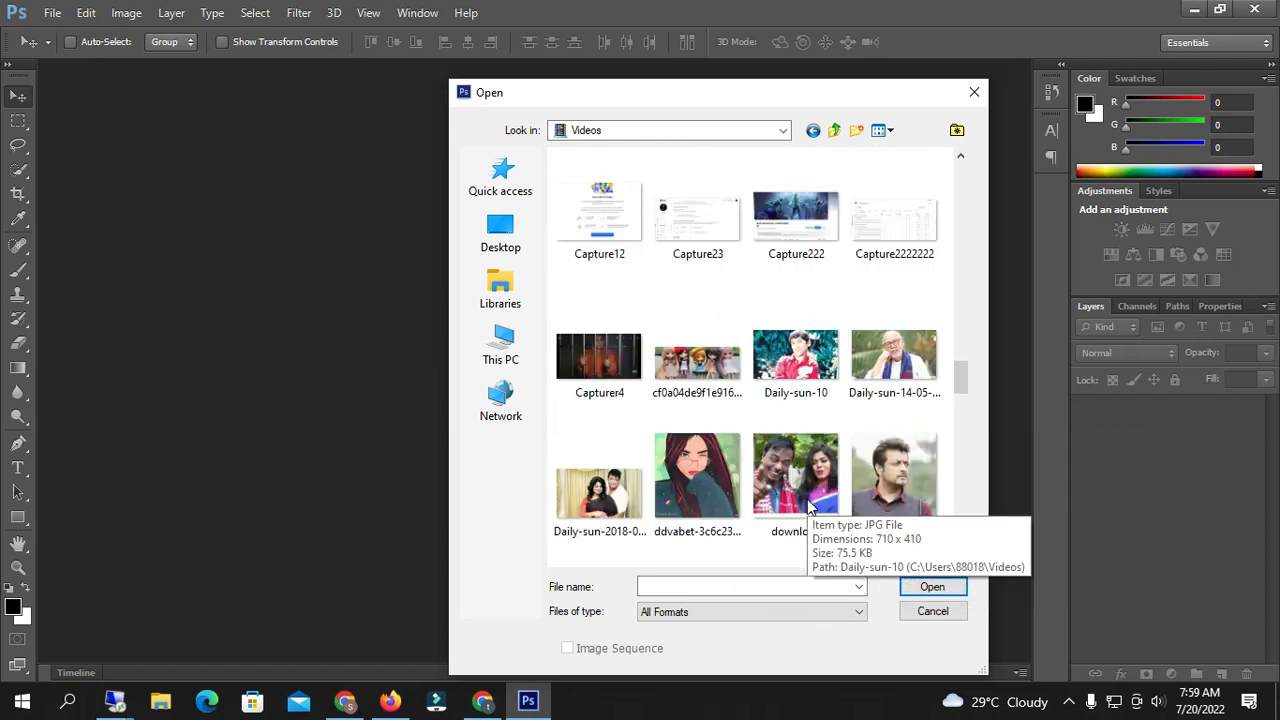
{"action": "scroll", "coordinate": [807, 499], "scroll_direction": "down", "scroll_amount": 6}
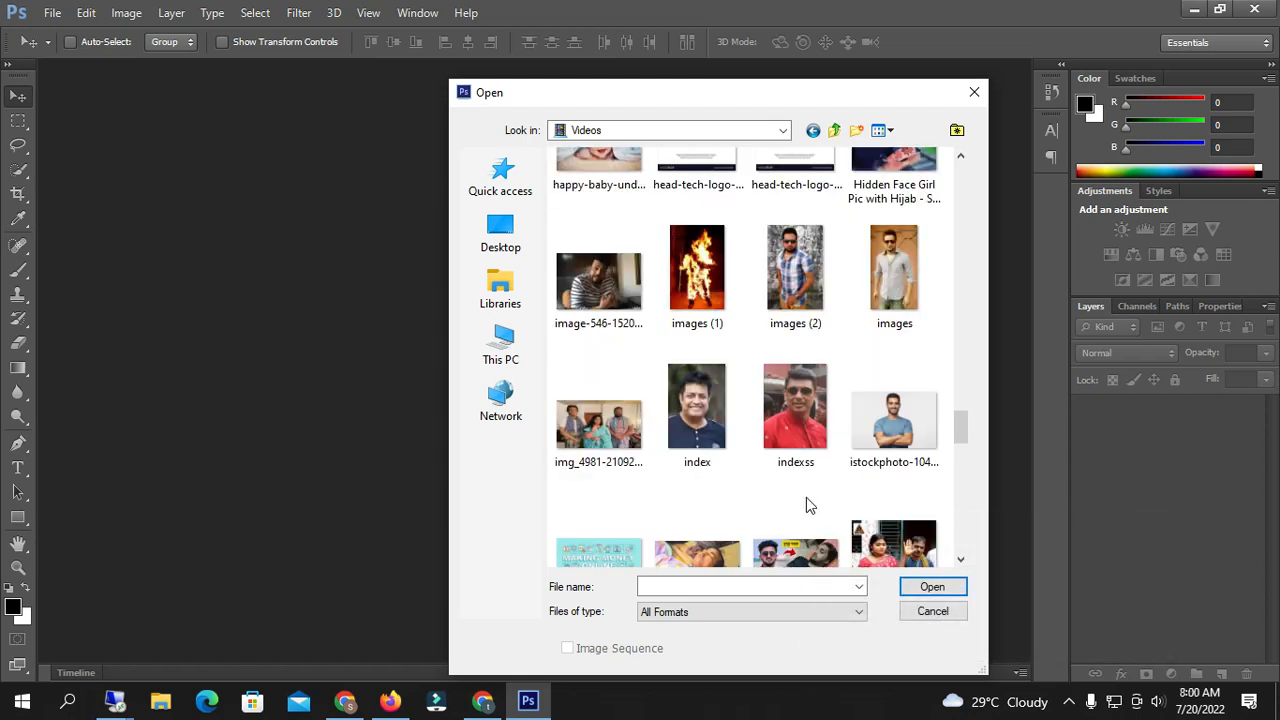
{"action": "scroll", "coordinate": [806, 497], "scroll_direction": "down", "scroll_amount": 4}
{"action": "scroll", "coordinate": [806, 497], "scroll_direction": "down", "scroll_amount": 9}
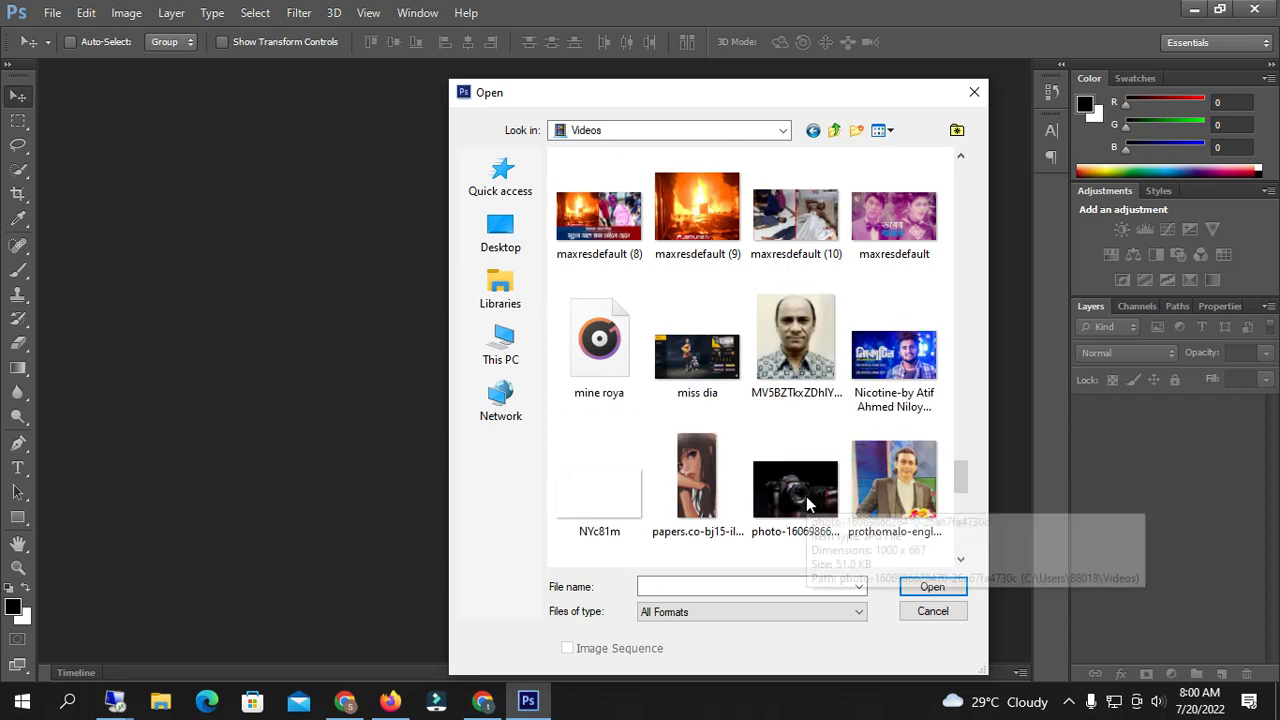
{"action": "scroll", "coordinate": [806, 496], "scroll_direction": "down", "scroll_amount": 8}
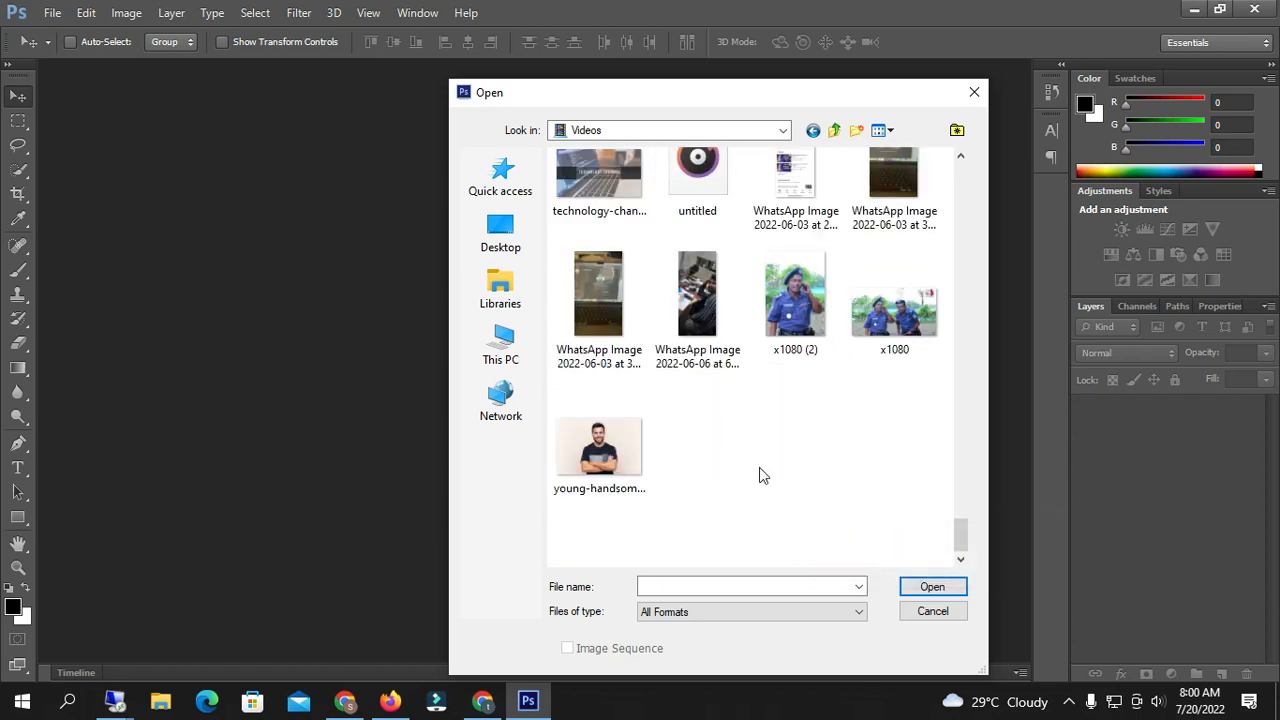
- Open the portrait of the man in sunglasses and dark shirt, 167884430_27881…, from the Pictures library
{"action": "left_click", "coordinate": [517, 308]}
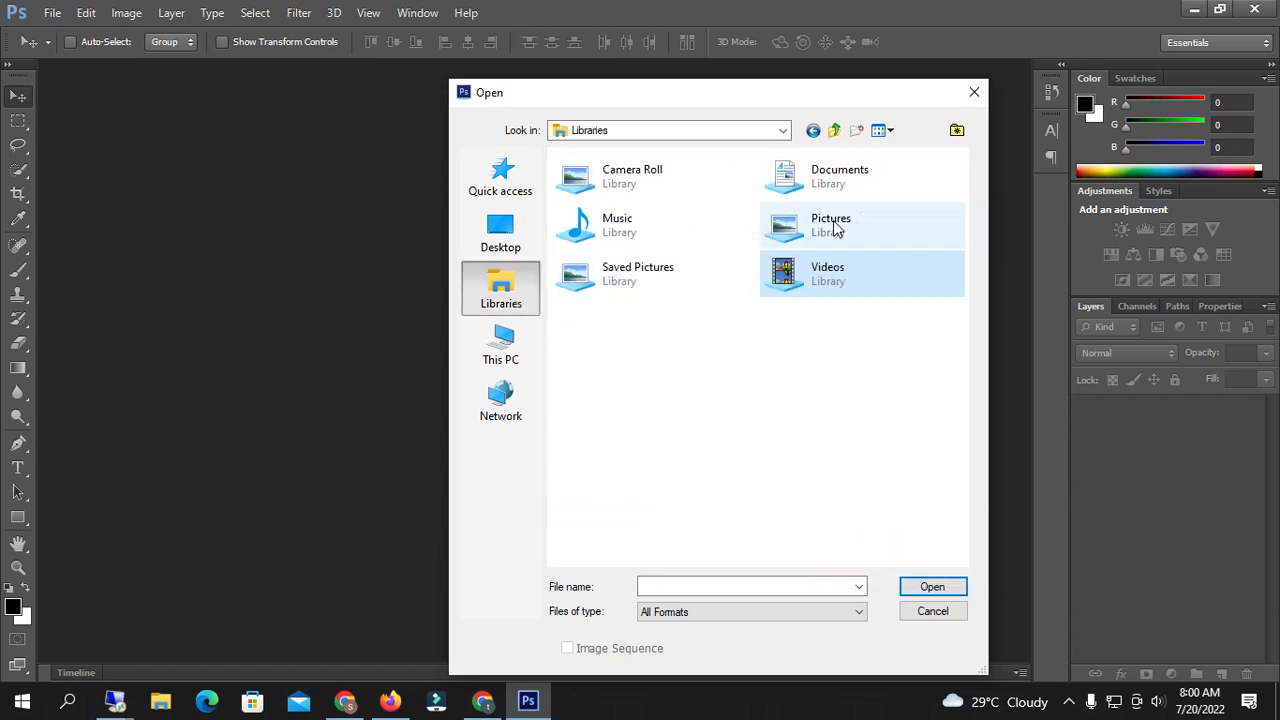
{"action": "double_click", "coordinate": [836, 228]}
{"action": "scroll", "coordinate": [822, 305], "scroll_direction": "down", "scroll_amount": 3}
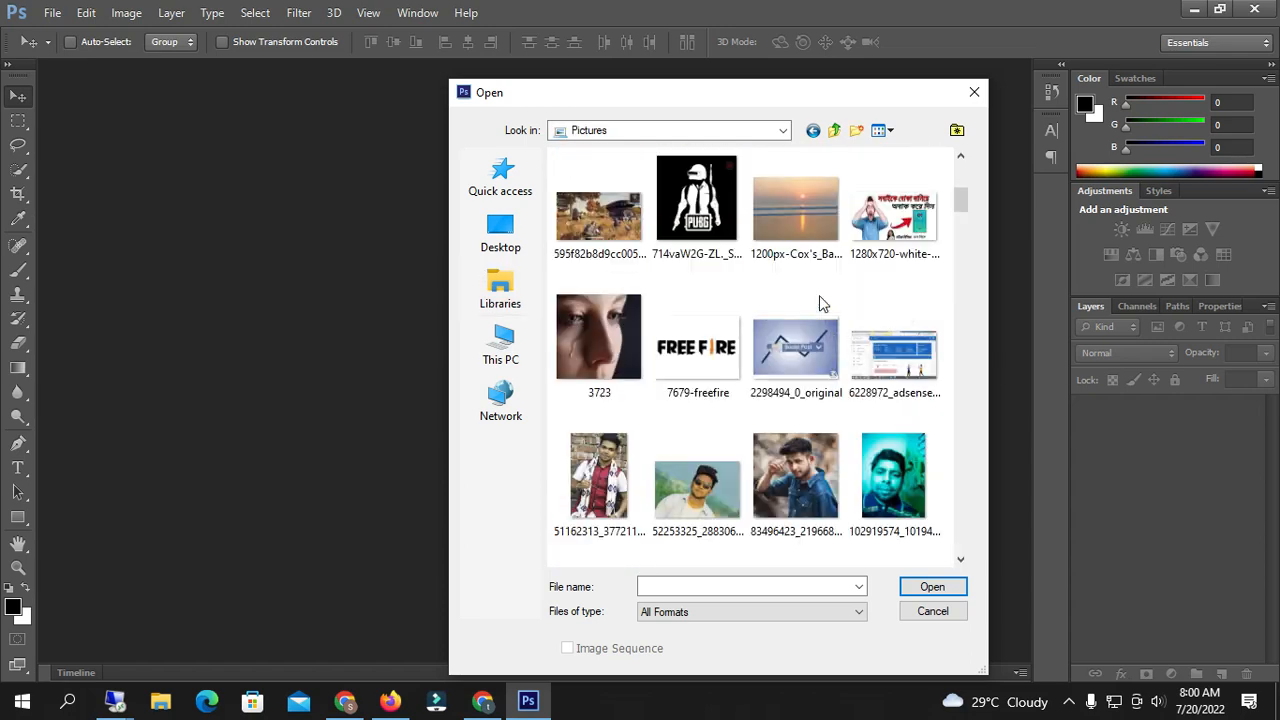
{"action": "scroll", "coordinate": [820, 303], "scroll_direction": "down", "scroll_amount": 3}
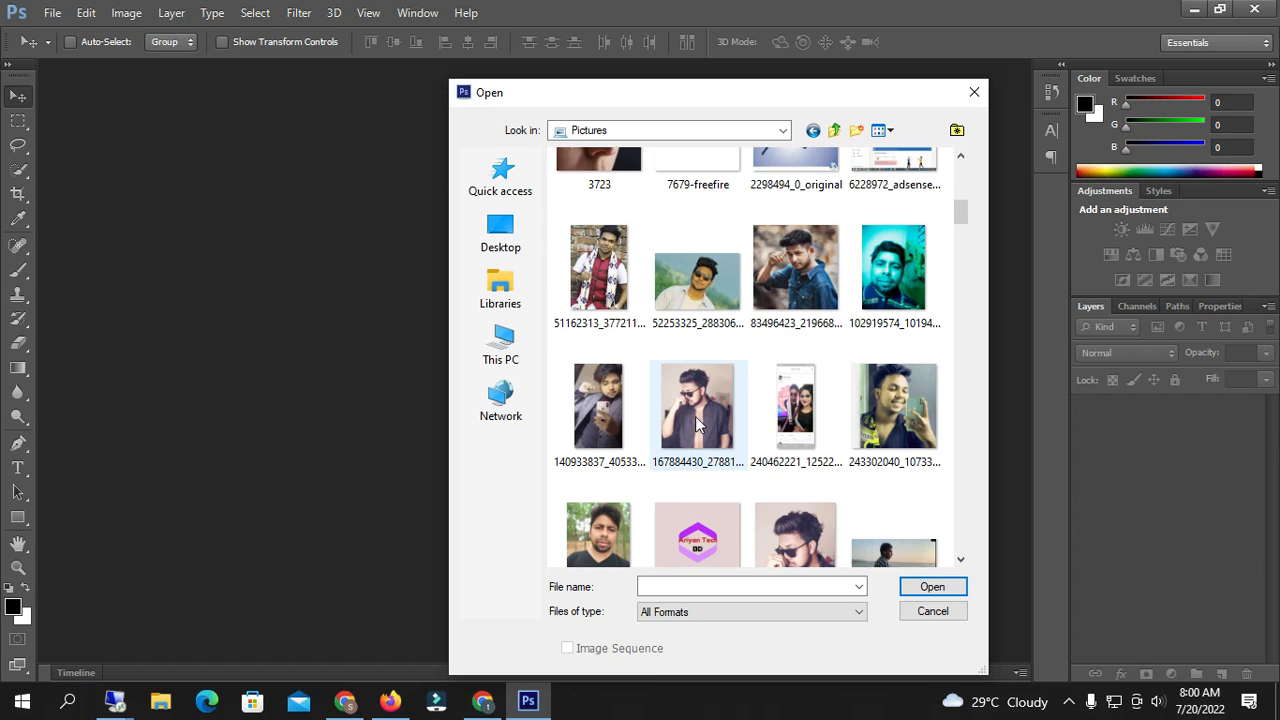
{"action": "double_click", "coordinate": [695, 410]}
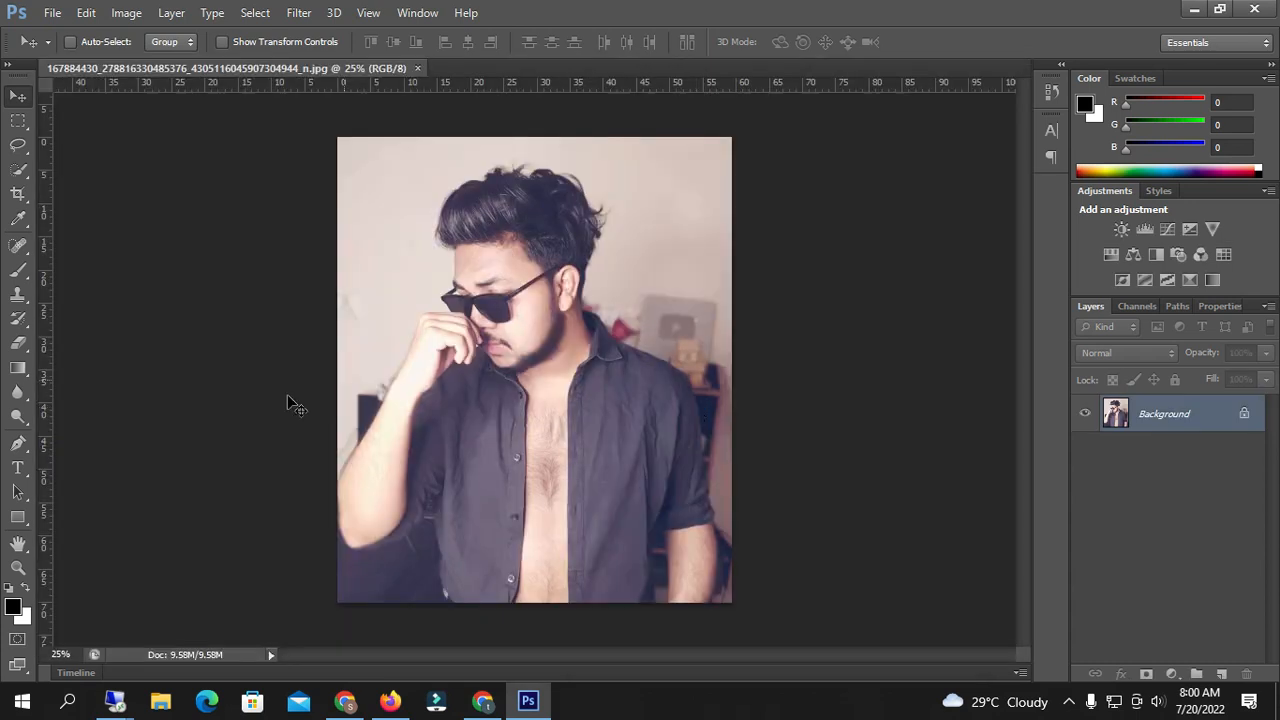
- Crop away the lower part of the photo, keeping its full width and the man from the chest up
{"action": "left_click", "coordinate": [18, 568]}
{"action": "left_click", "coordinate": [505, 370], "text": "alt"}
{"action": "left_click", "coordinate": [73, 42]}
{"action": "left_click", "coordinate": [602, 312]}
{"action": "left_click", "coordinate": [602, 312]}
{"action": "scroll", "coordinate": [602, 312], "scroll_direction": "down", "scroll_amount": 1}
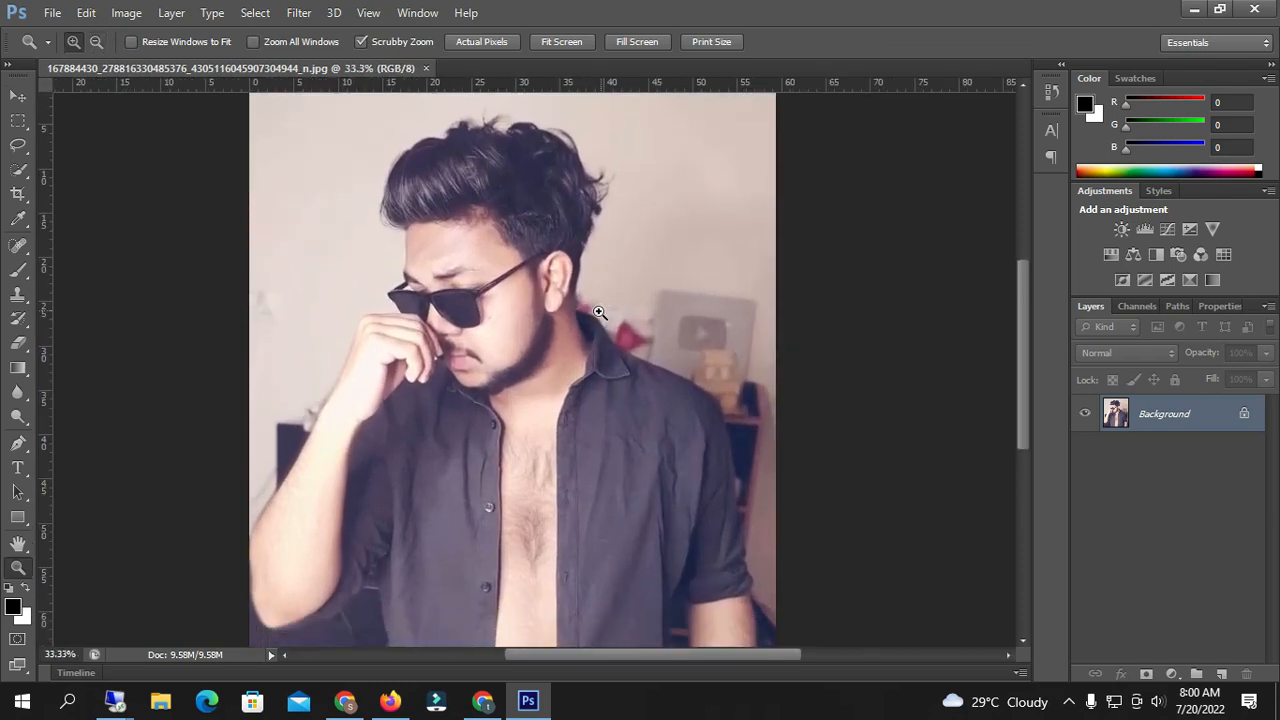
{"action": "left_click", "coordinate": [19, 171]}
{"action": "scroll", "coordinate": [512, 370], "scroll_direction": "down", "scroll_amount": 3}
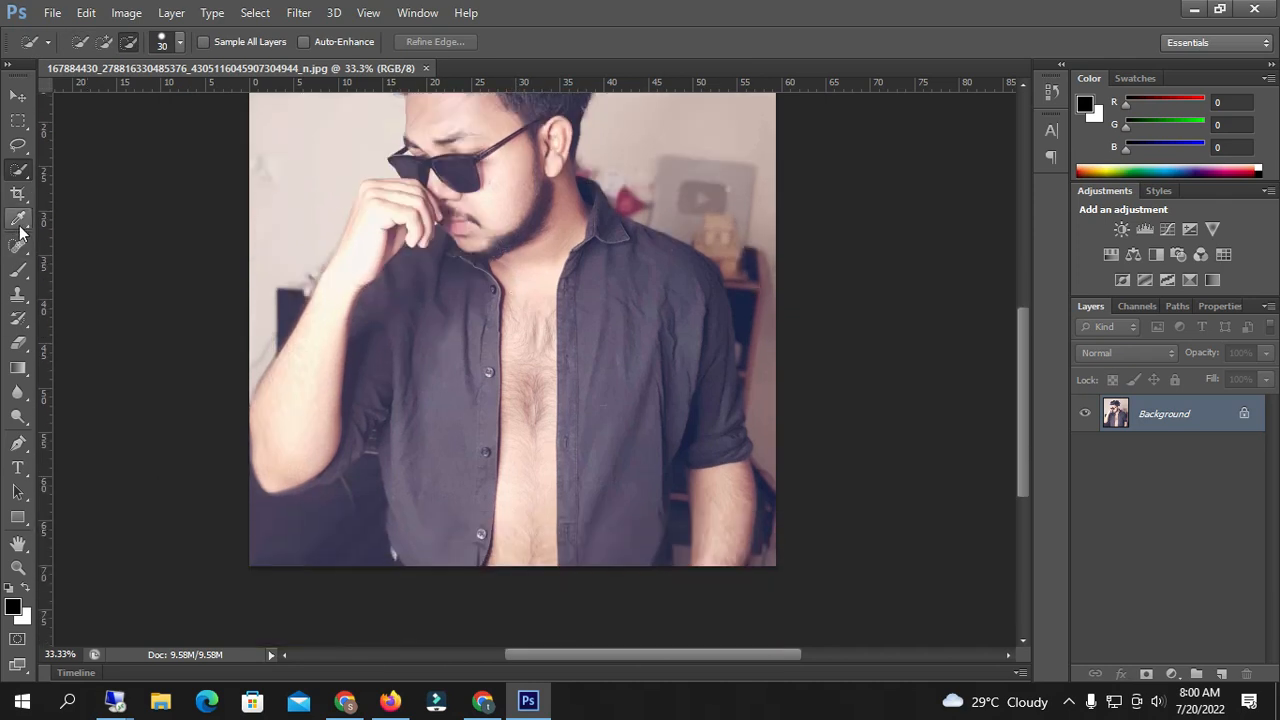
{"action": "left_click", "coordinate": [18, 194]}
{"action": "left_click_drag", "start_coordinate": [776, 565], "coordinate": [776, 470]}
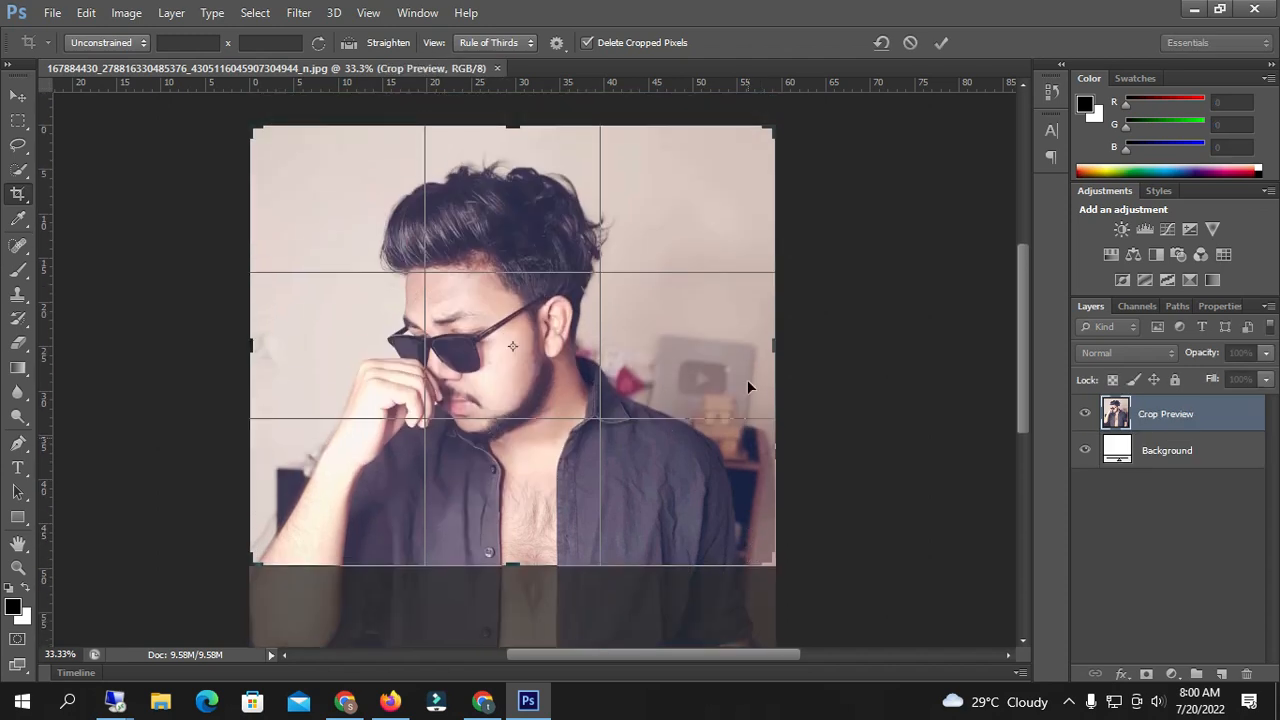
{"action": "left_click", "coordinate": [941, 43]}
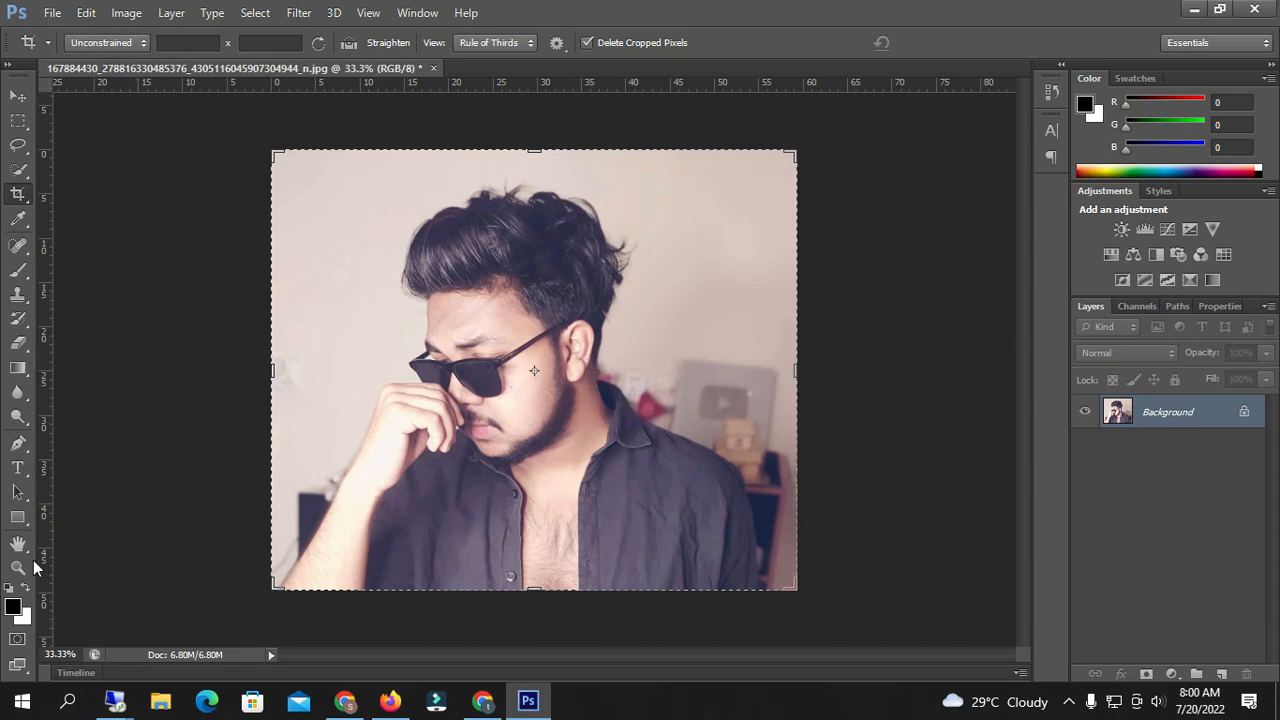
- Remove the dark spot on the cheek below the sunglasses with the content-aware Spot Healing Brush
{"action": "left_click", "coordinate": [18, 567]}
{"action": "left_click", "coordinate": [553, 378]}
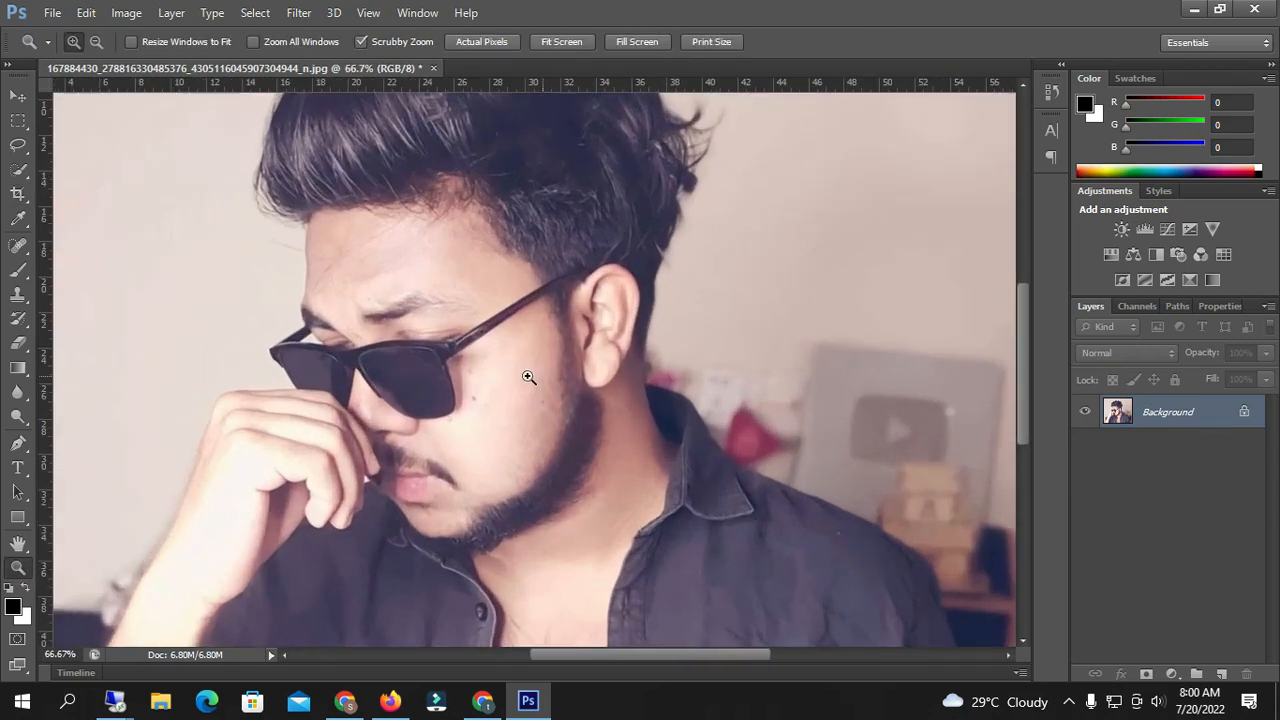
{"action": "scroll", "coordinate": [503, 372], "scroll_direction": "down", "scroll_amount": 1}
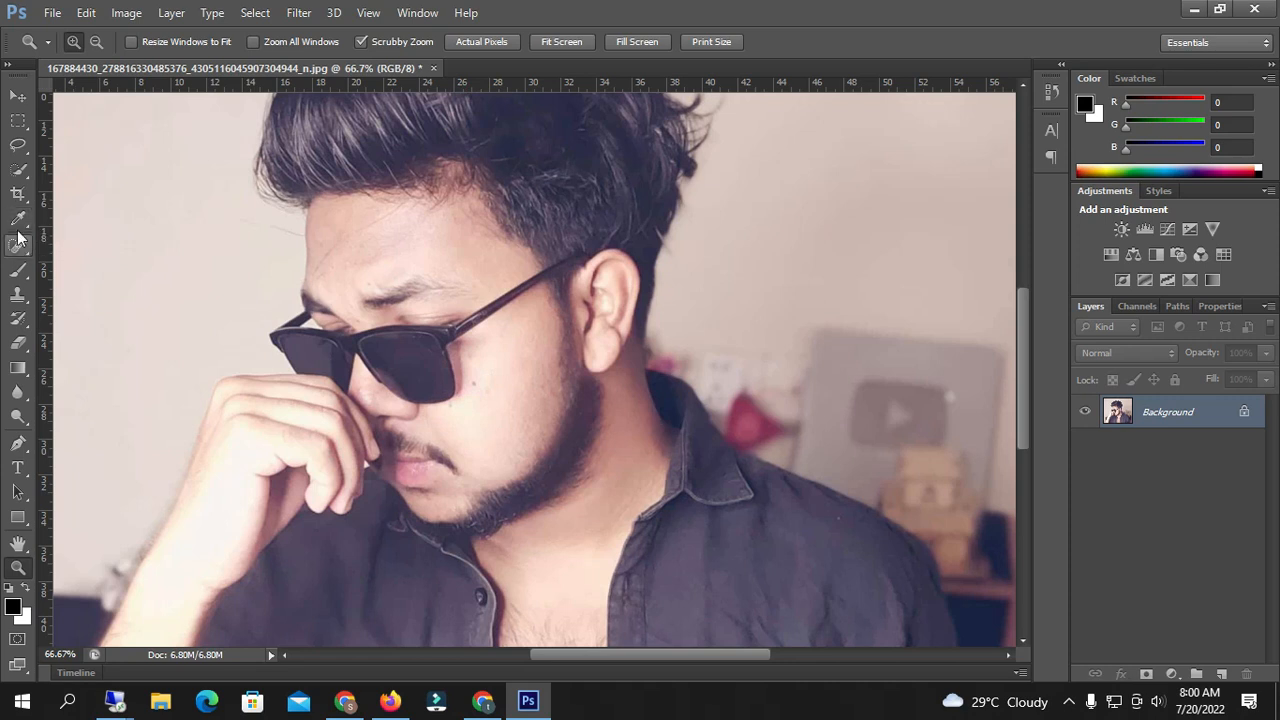
{"action": "left_click", "coordinate": [18, 168]}
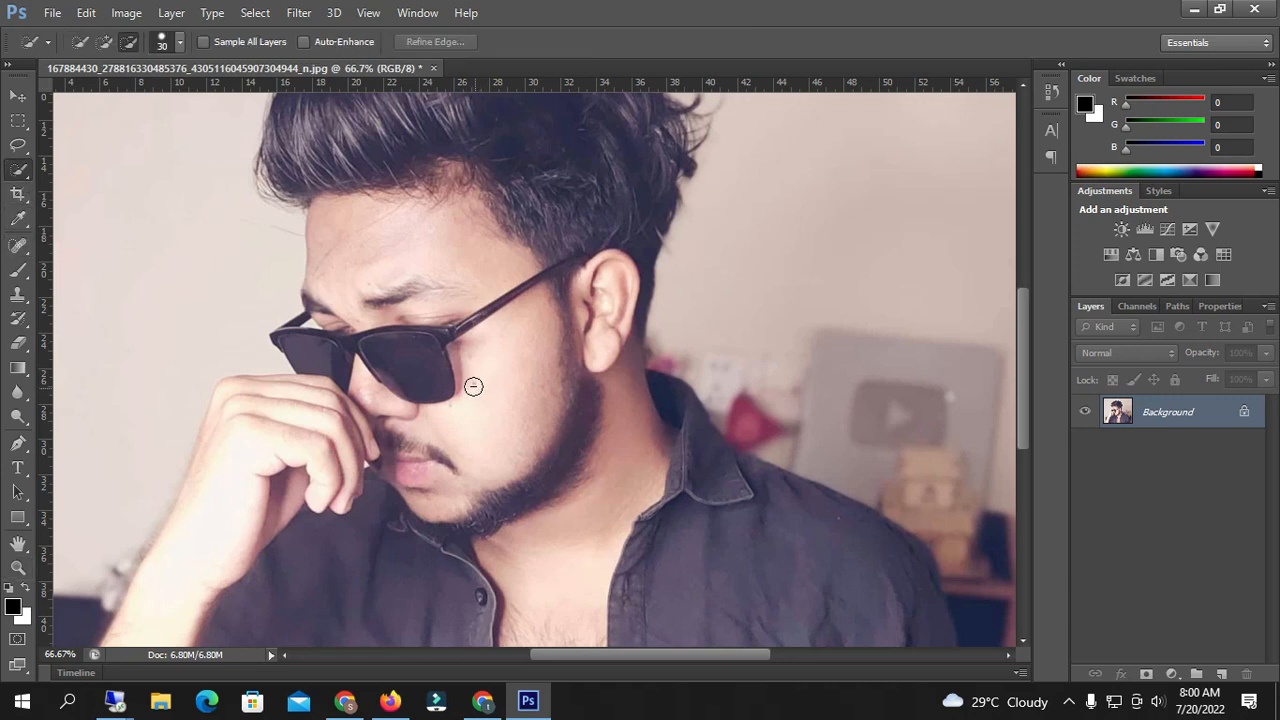
{"action": "left_click", "coordinate": [20, 246]}
{"action": "left_click_drag", "start_coordinate": [483, 389], "coordinate": [466, 392]}
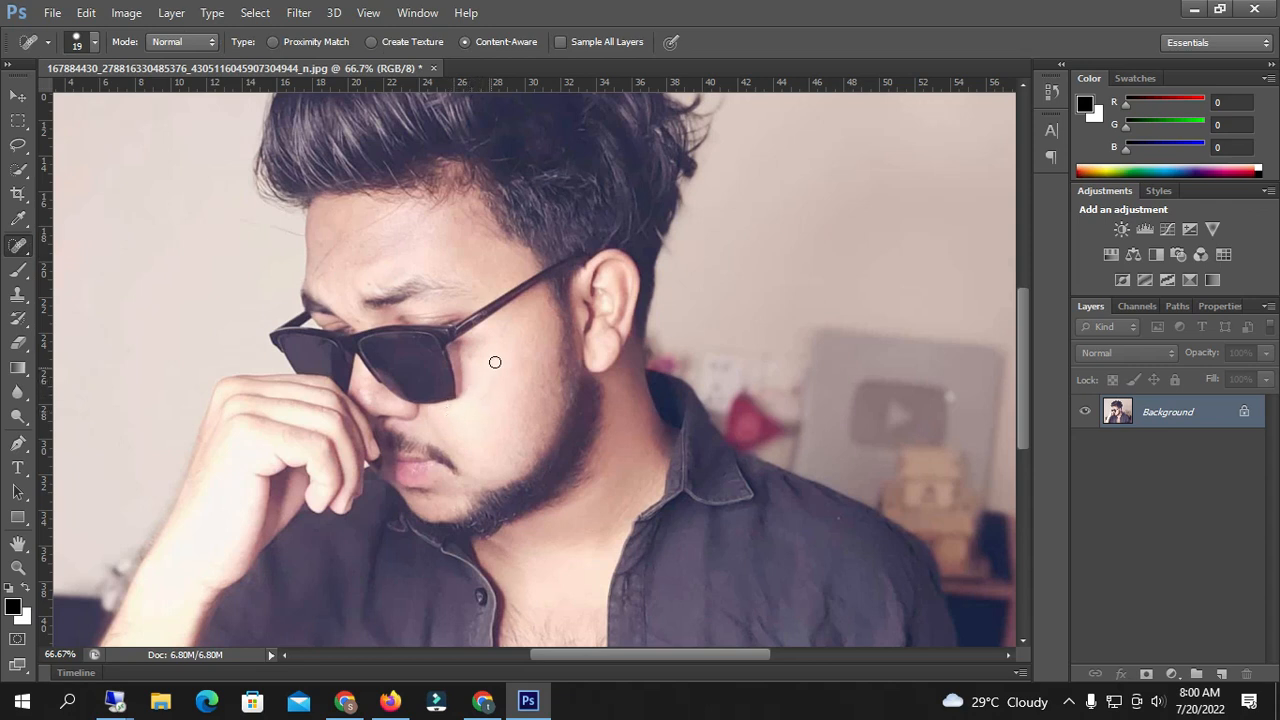
- Heal the blemishes on the forehead and on the cheek near the ear with the Spot Healing Brush
{"action": "mouse_move", "coordinate": [321, 280]}
{"action": "left_mouse_down"}
{"action": "mouse_move", "coordinate": [320, 292]}
{"action": "mouse_move", "coordinate": [380, 224]}
{"action": "mouse_move", "coordinate": [350, 230]}
{"action": "left_mouse_up"}
{"action": "left_click", "coordinate": [386, 228]}
{"action": "mouse_move", "coordinate": [342, 250]}
{"action": "left_mouse_down"}
{"action": "mouse_move", "coordinate": [299, 263]}
{"action": "mouse_move", "coordinate": [338, 284]}
{"action": "mouse_move", "coordinate": [338, 260]}
{"action": "mouse_move", "coordinate": [315, 265]}
{"action": "mouse_move", "coordinate": [369, 259]}
{"action": "left_mouse_up"}
{"action": "left_click", "coordinate": [319, 261]}
{"action": "left_click", "coordinate": [372, 244]}
{"action": "scroll", "coordinate": [531, 337], "scroll_direction": "down", "scroll_amount": 3}
{"action": "left_click", "coordinate": [512, 277]}
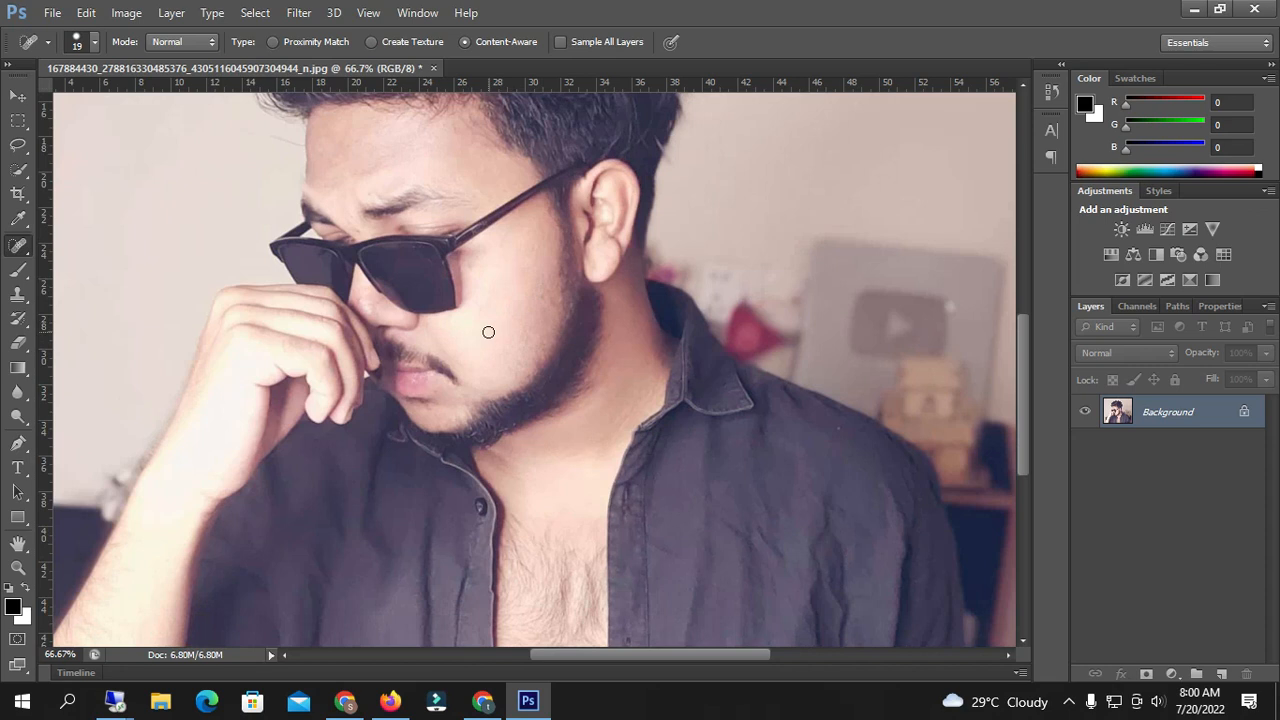
- Add a Brightness/Contrast adjustment layer above the photo and set Brightness to -25
{"action": "left_click", "coordinate": [18, 567]}
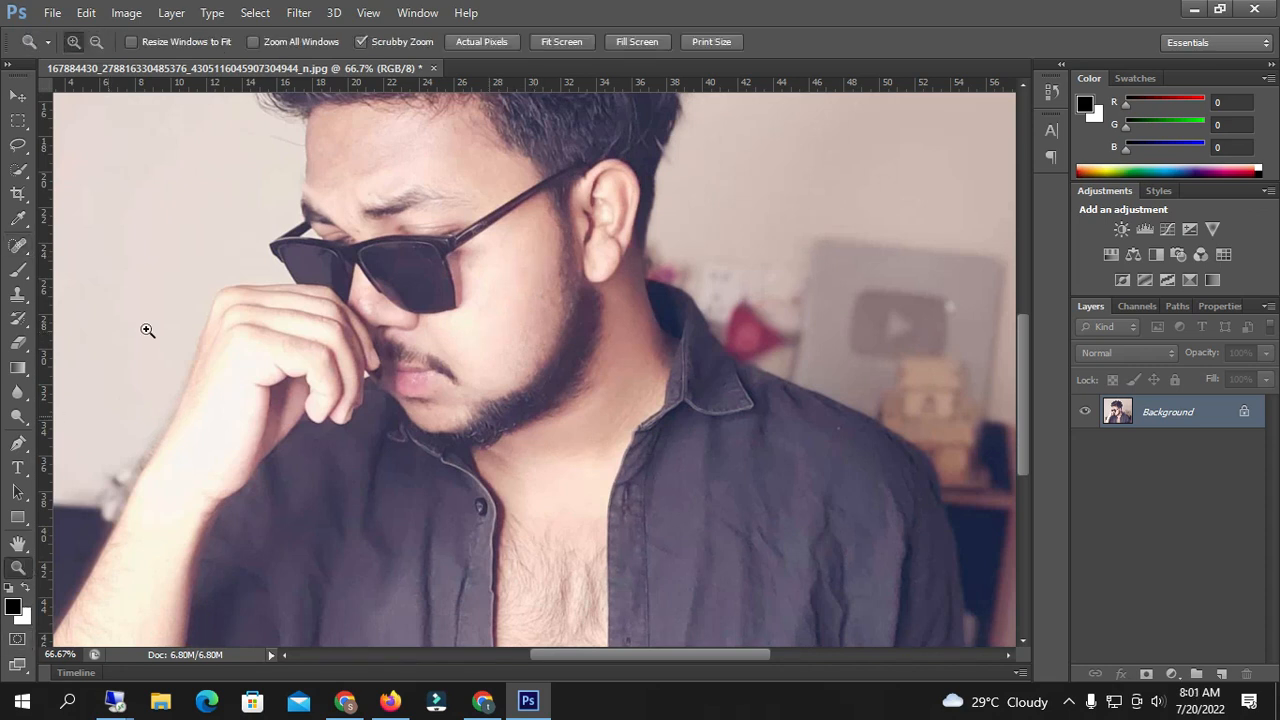
{"action": "left_click", "coordinate": [393, 245], "text": "alt"}
{"action": "scroll", "coordinate": [450, 310], "scroll_direction": "up", "scroll_amount": 3}
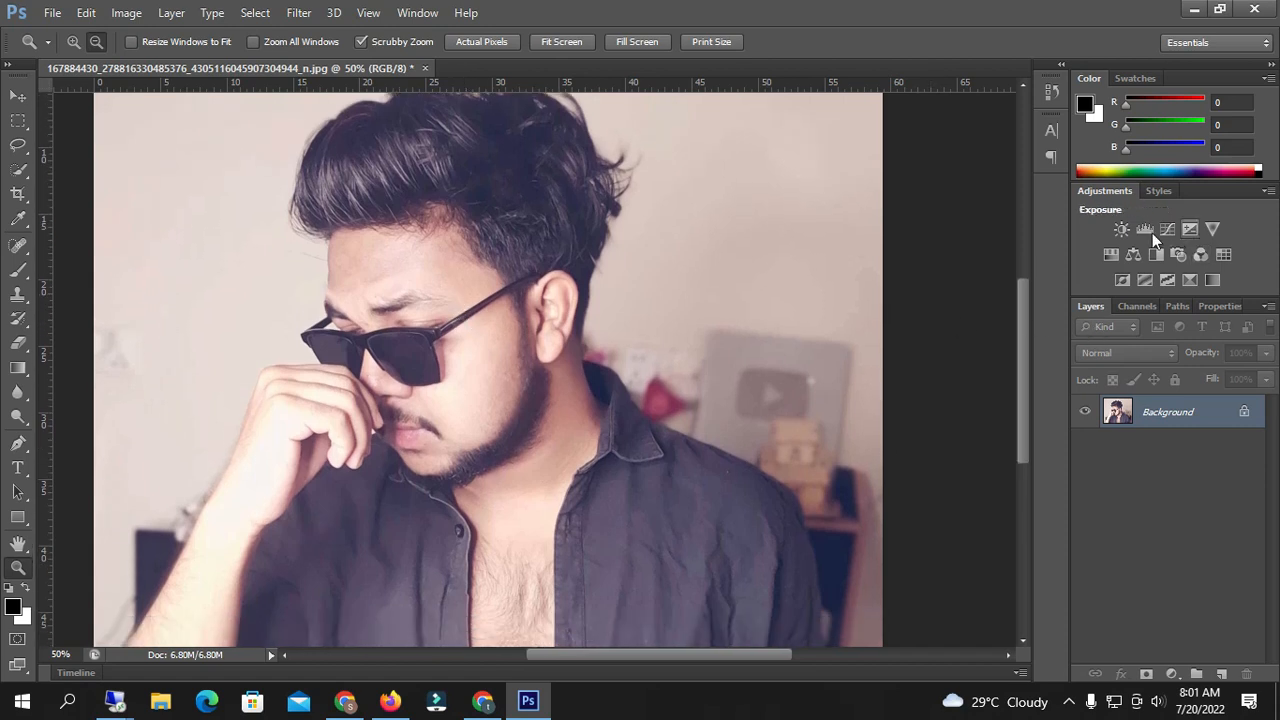
{"action": "left_click", "coordinate": [1122, 229]}
{"action": "left_click_drag", "start_coordinate": [1170, 413], "coordinate": [1154, 412]}
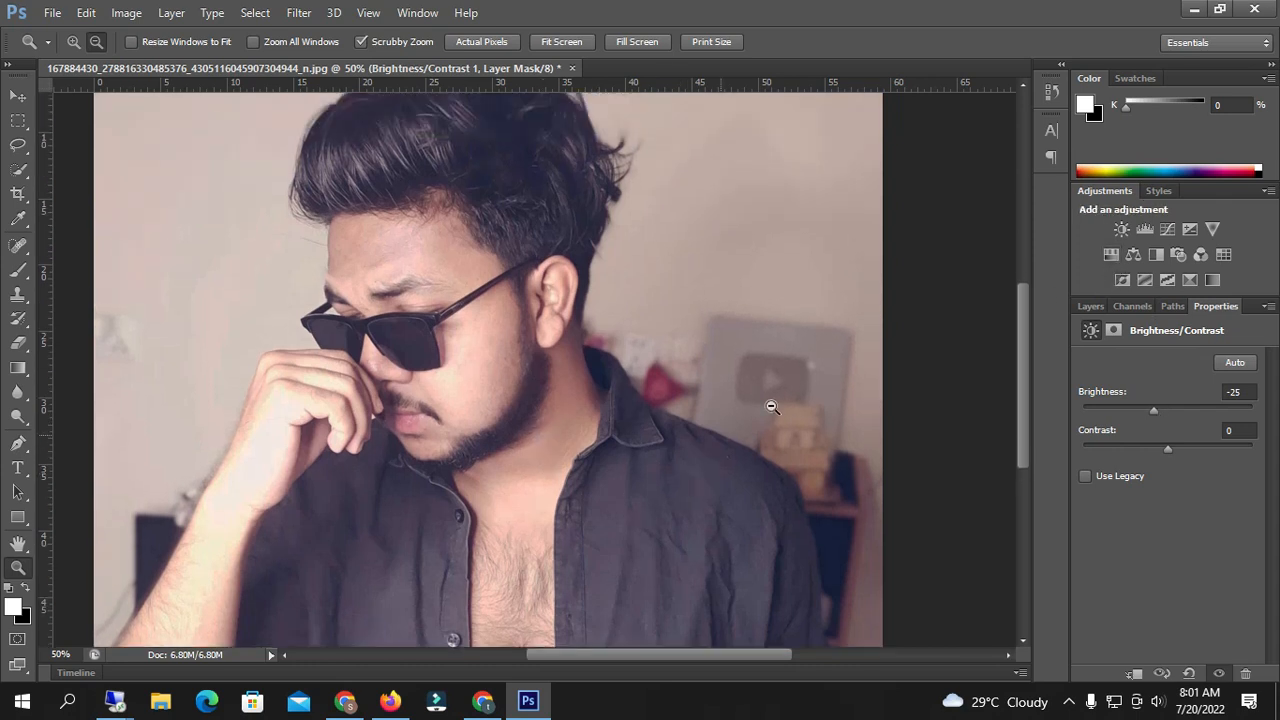
- Add a Hue/Saturation adjustment layer with Hue -1, Saturation +7 and Lightness -11
{"action": "left_click", "coordinate": [1109, 256]}
{"action": "left_click_drag", "start_coordinate": [1171, 430], "coordinate": [1178, 432]}
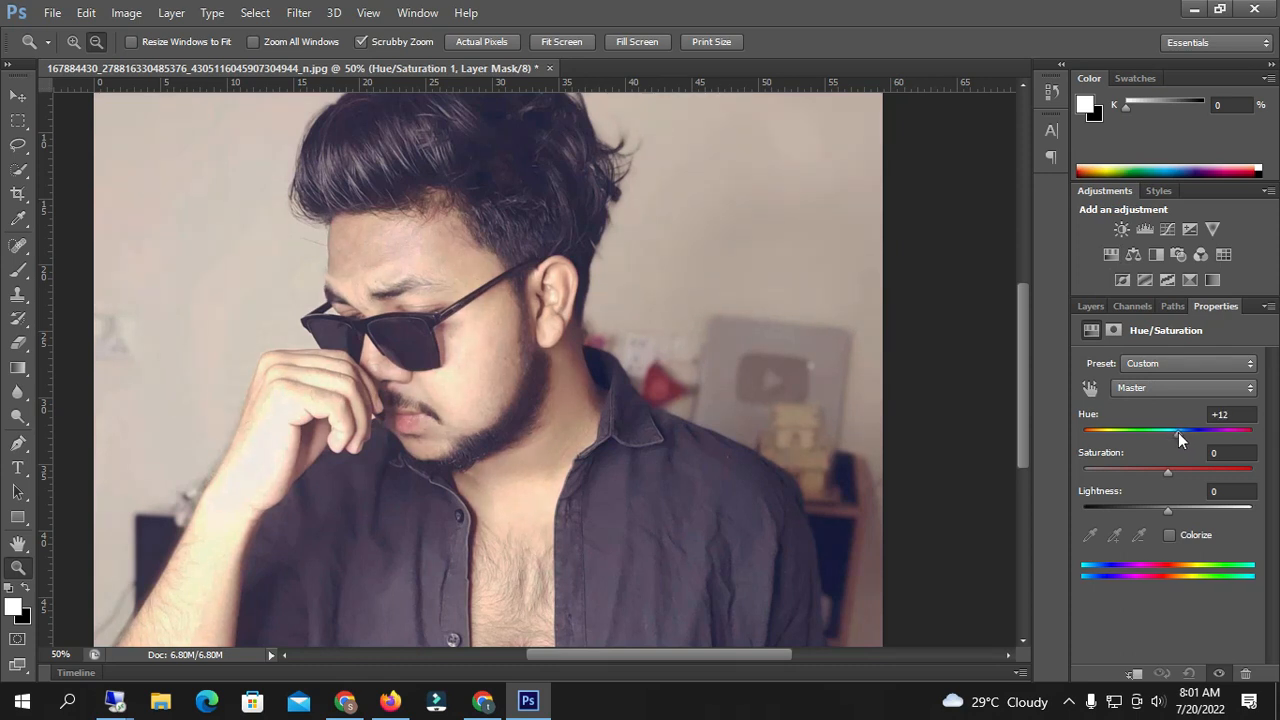
{"action": "scroll", "coordinate": [527, 320], "scroll_direction": "down", "scroll_amount": 1}
{"action": "scroll", "coordinate": [551, 345], "scroll_direction": "up", "scroll_amount": 2}
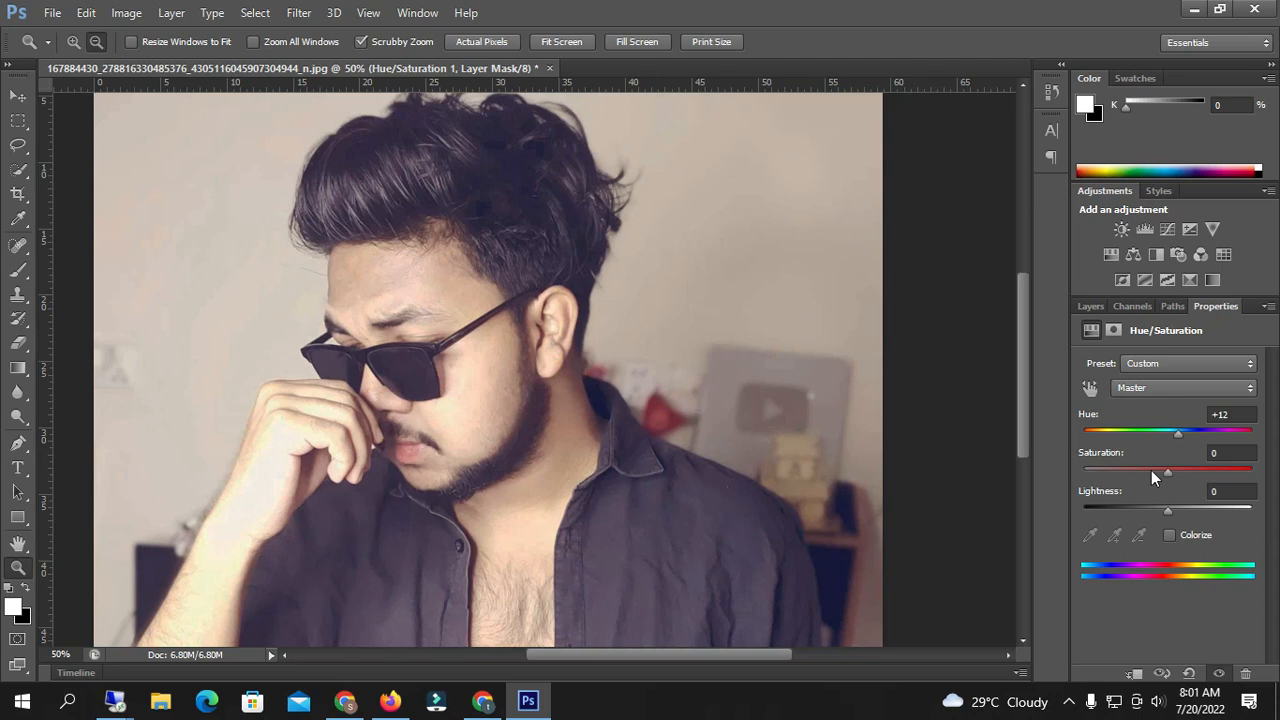
{"action": "left_click_drag", "start_coordinate": [1179, 435], "coordinate": [1167, 434]}
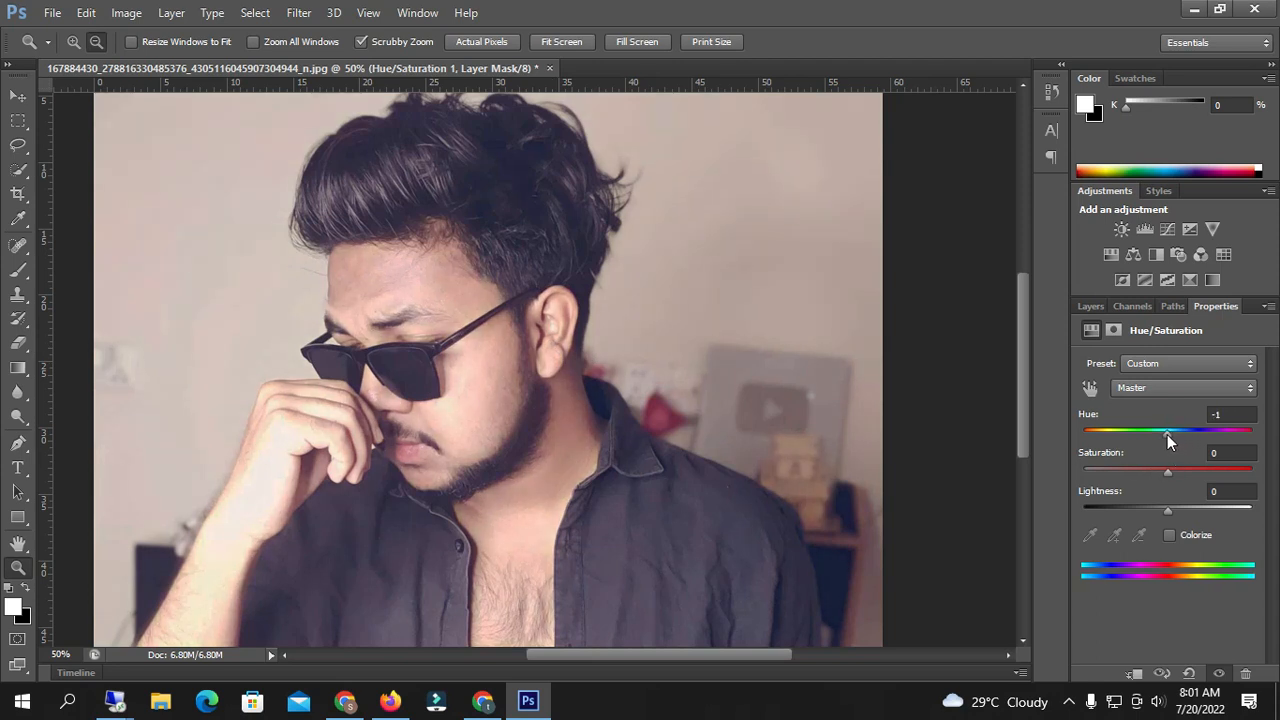
{"action": "scroll", "coordinate": [510, 376], "scroll_direction": "down", "scroll_amount": 1}
{"action": "scroll", "coordinate": [491, 380], "scroll_direction": "up", "scroll_amount": 1}
{"action": "left_click_drag", "start_coordinate": [1185, 470], "coordinate": [1158, 515]}
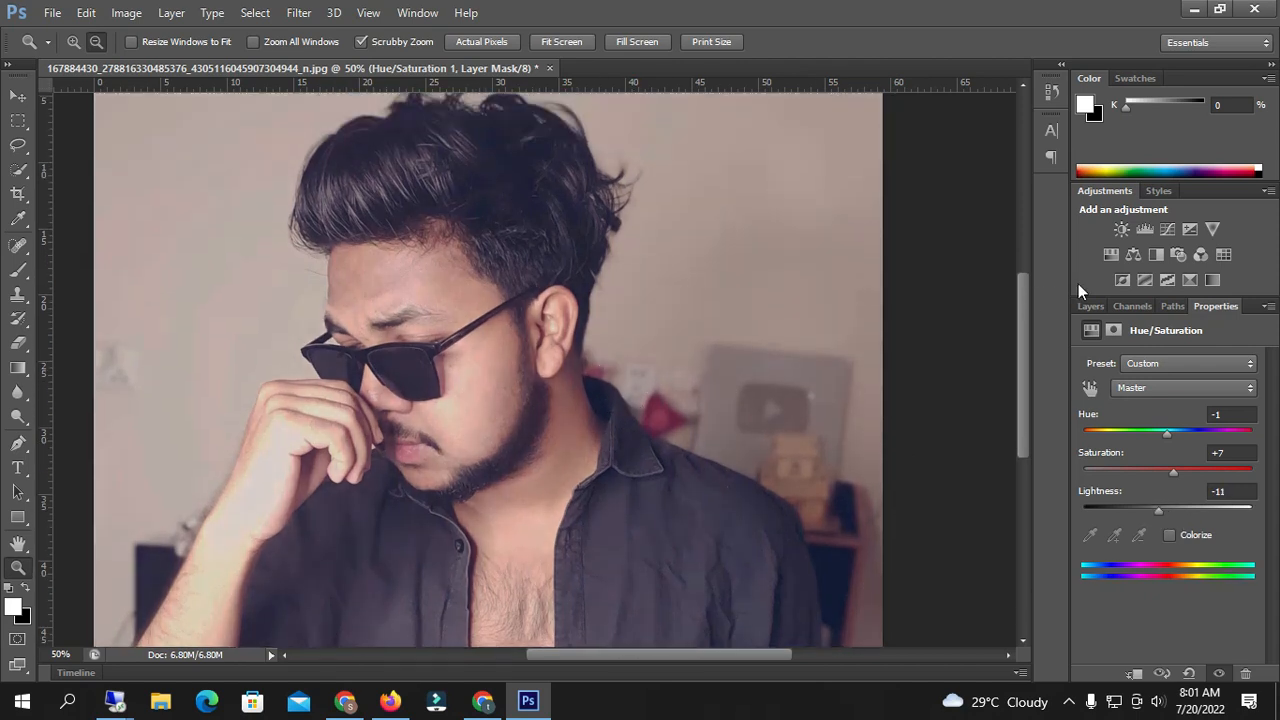
- Add a Color Balance adjustment layer and set the midtones to Cyan/Red -12, Magenta/Green +9 and Yellow/Blue +16
{"action": "left_click", "coordinate": [1130, 256]}
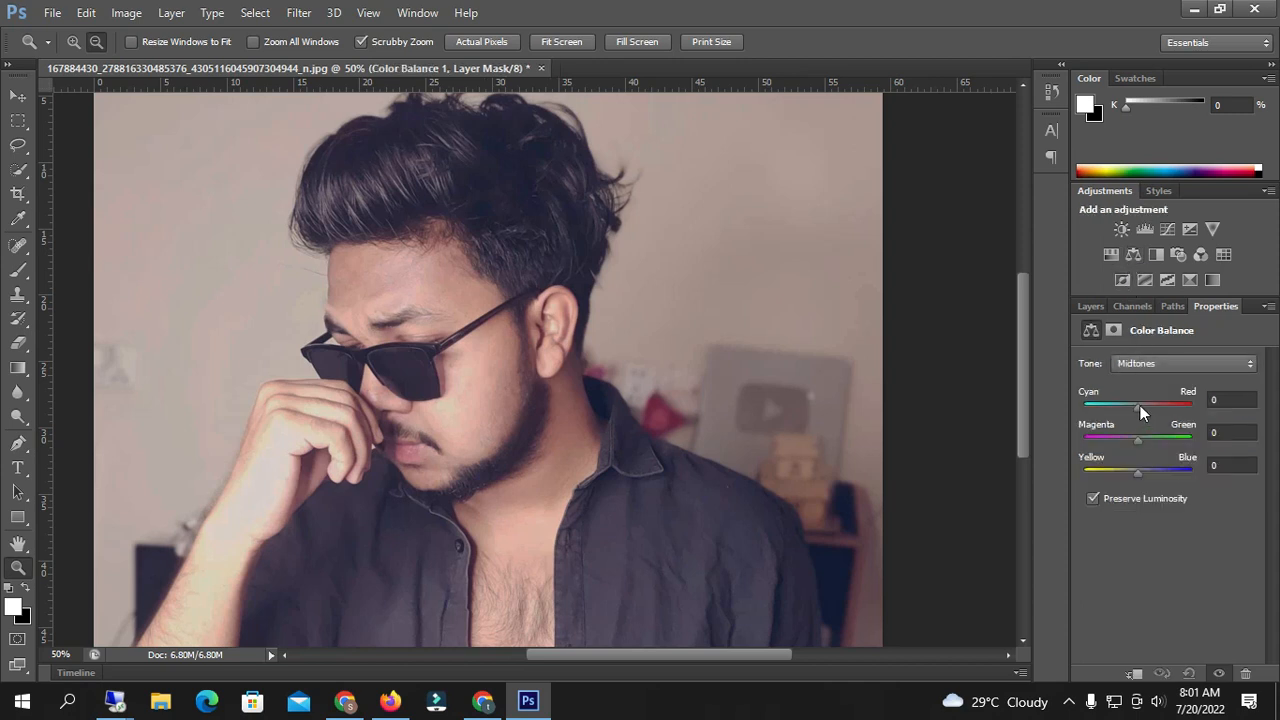
{"action": "left_click_drag", "start_coordinate": [1139, 409], "coordinate": [1131, 407]}
{"action": "scroll", "coordinate": [760, 338], "scroll_direction": "up", "scroll_amount": 3}
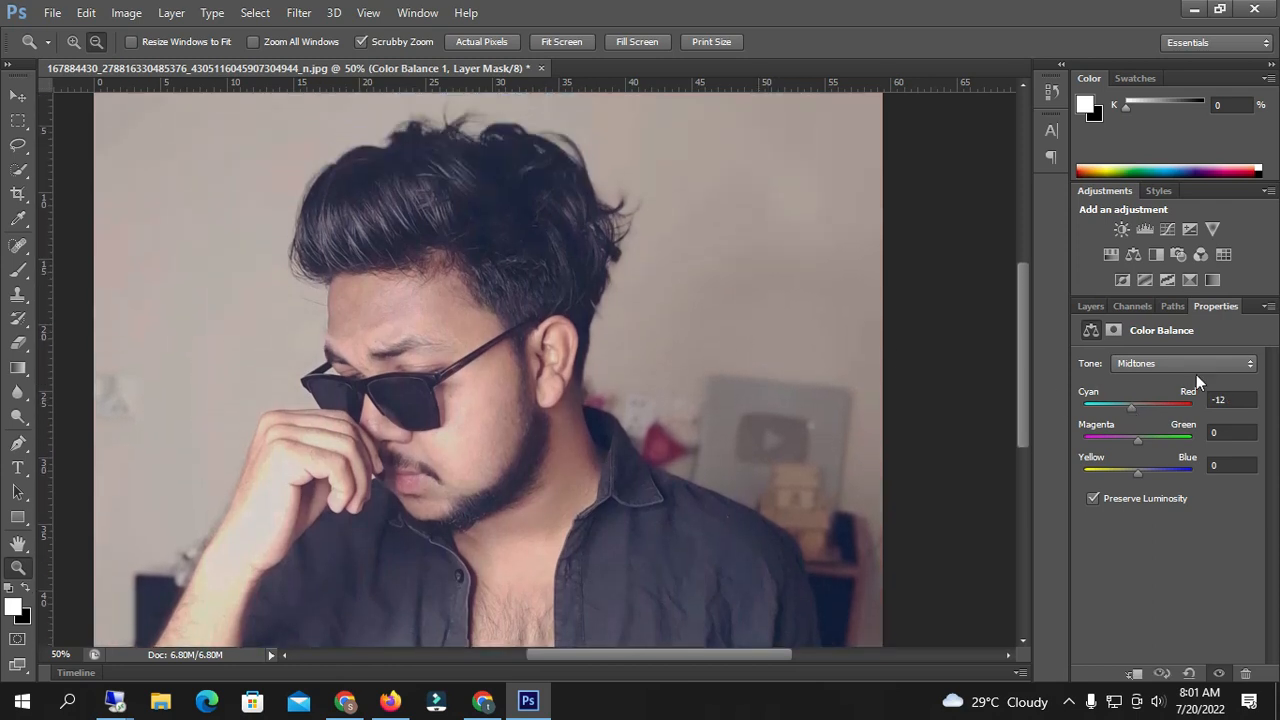
{"action": "left_click_drag", "start_coordinate": [1137, 439], "coordinate": [1146, 468]}
{"action": "scroll", "coordinate": [1160, 442], "scroll_direction": "down", "scroll_amount": 1}
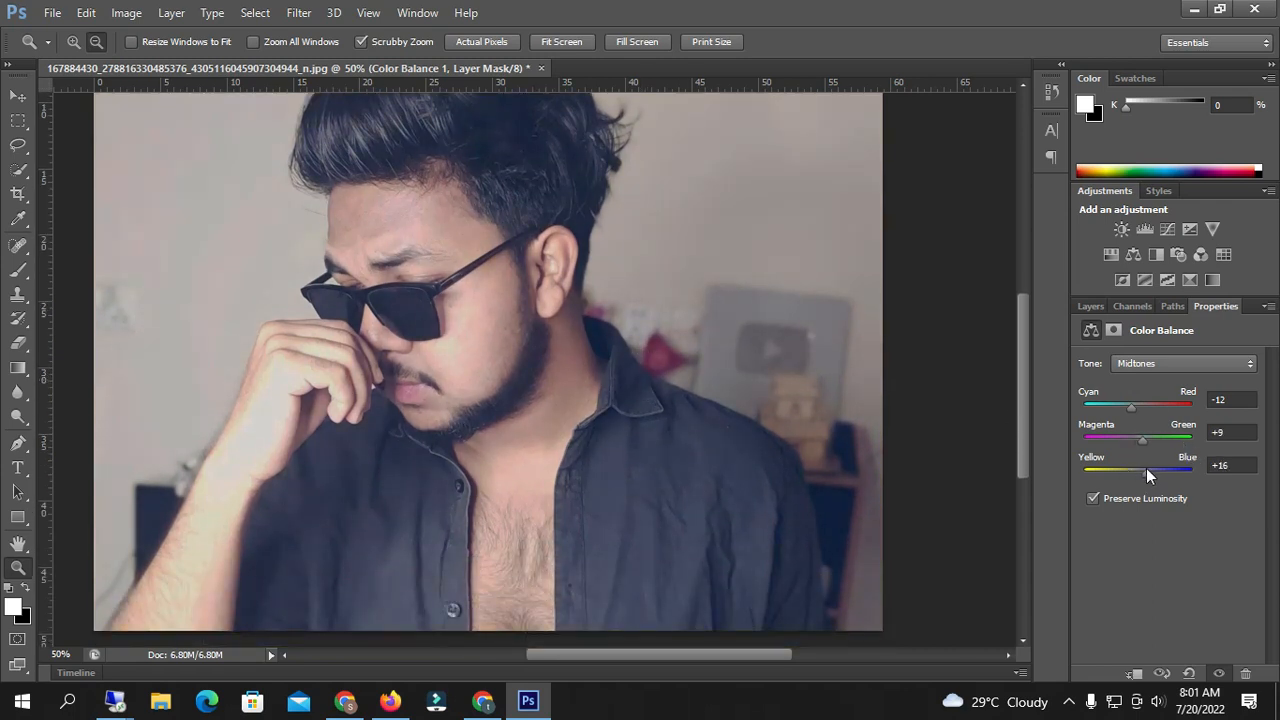
{"action": "scroll", "coordinate": [565, 343], "scroll_direction": "up", "scroll_amount": 4}
{"action": "scroll", "coordinate": [580, 375], "scroll_direction": "down", "scroll_amount": 4}
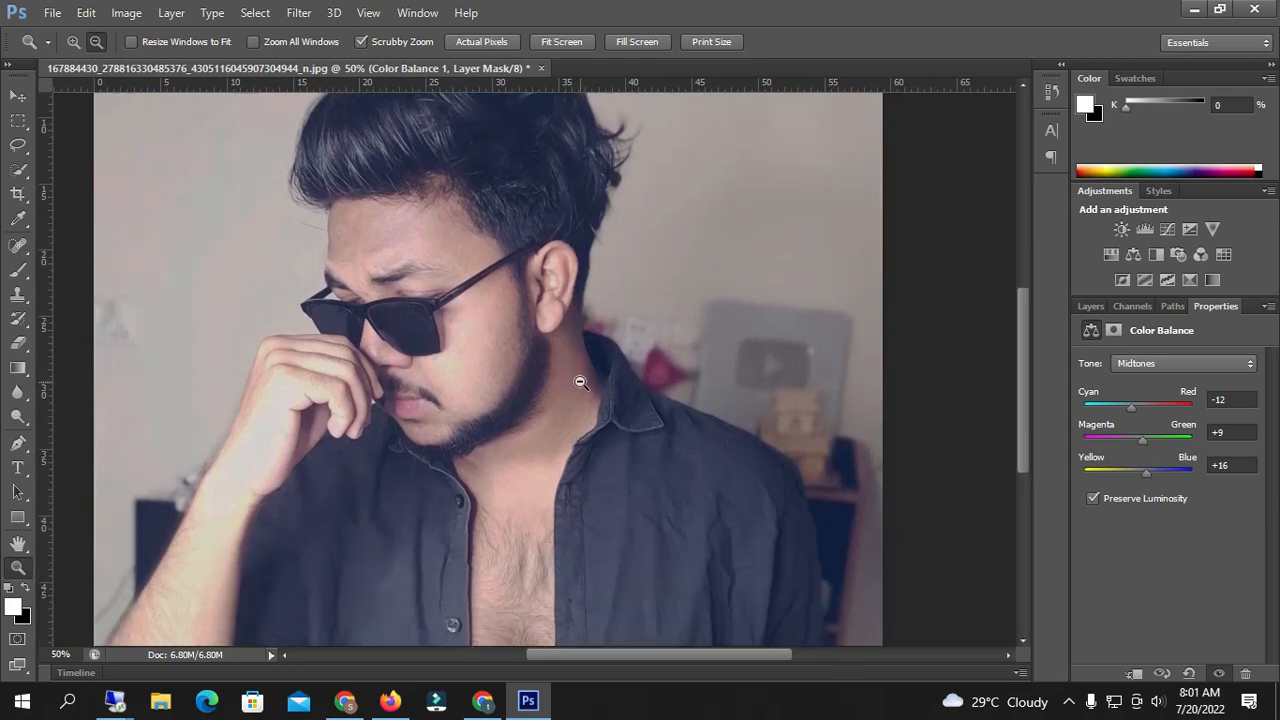
{"action": "scroll", "coordinate": [580, 382], "scroll_direction": "up", "scroll_amount": 2}
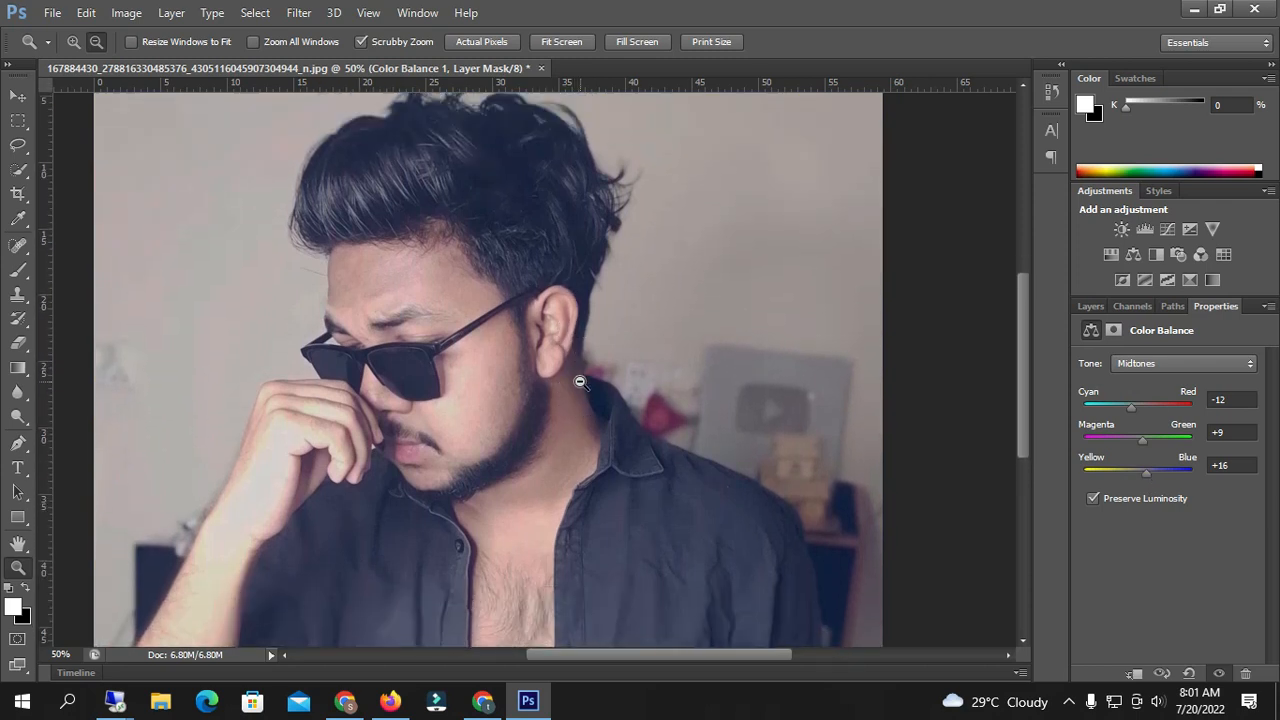
- Add the white text "Ariyan tech" on the wall beside the man's hair
{"action": "left_click", "coordinate": [1093, 307]}
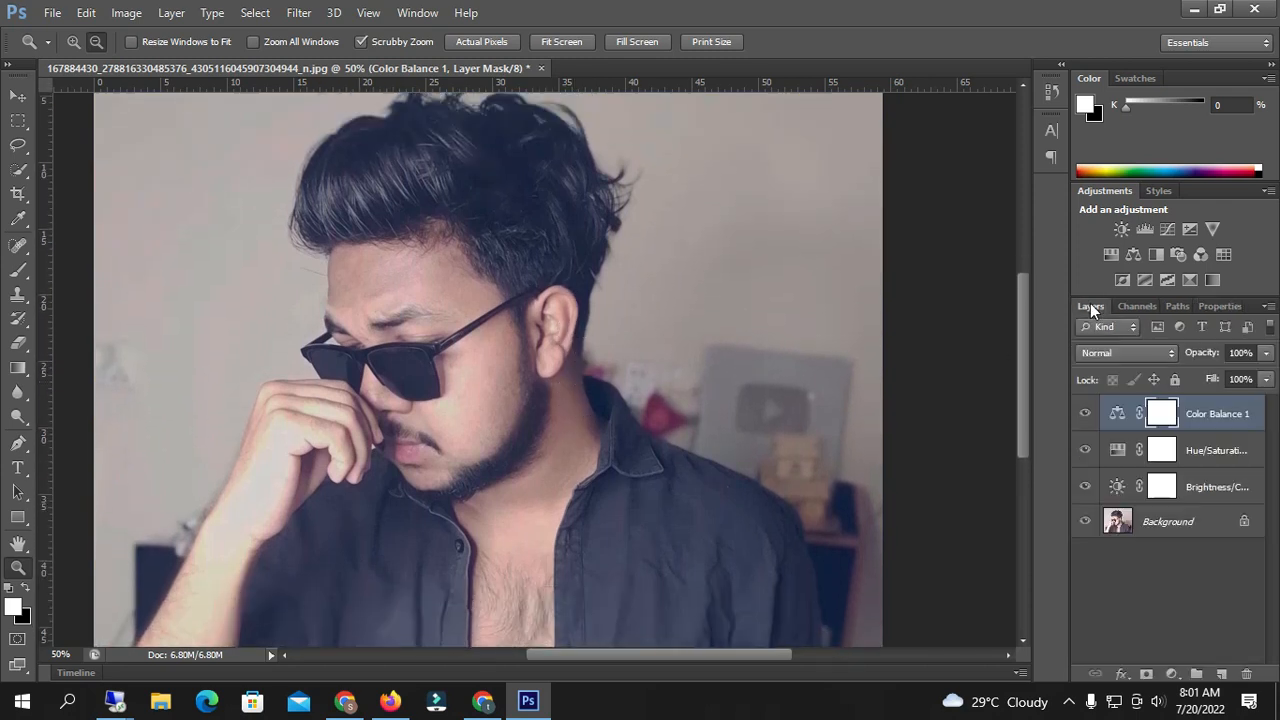
{"action": "left_click", "coordinate": [18, 474]}
{"action": "left_click", "coordinate": [648, 155]}
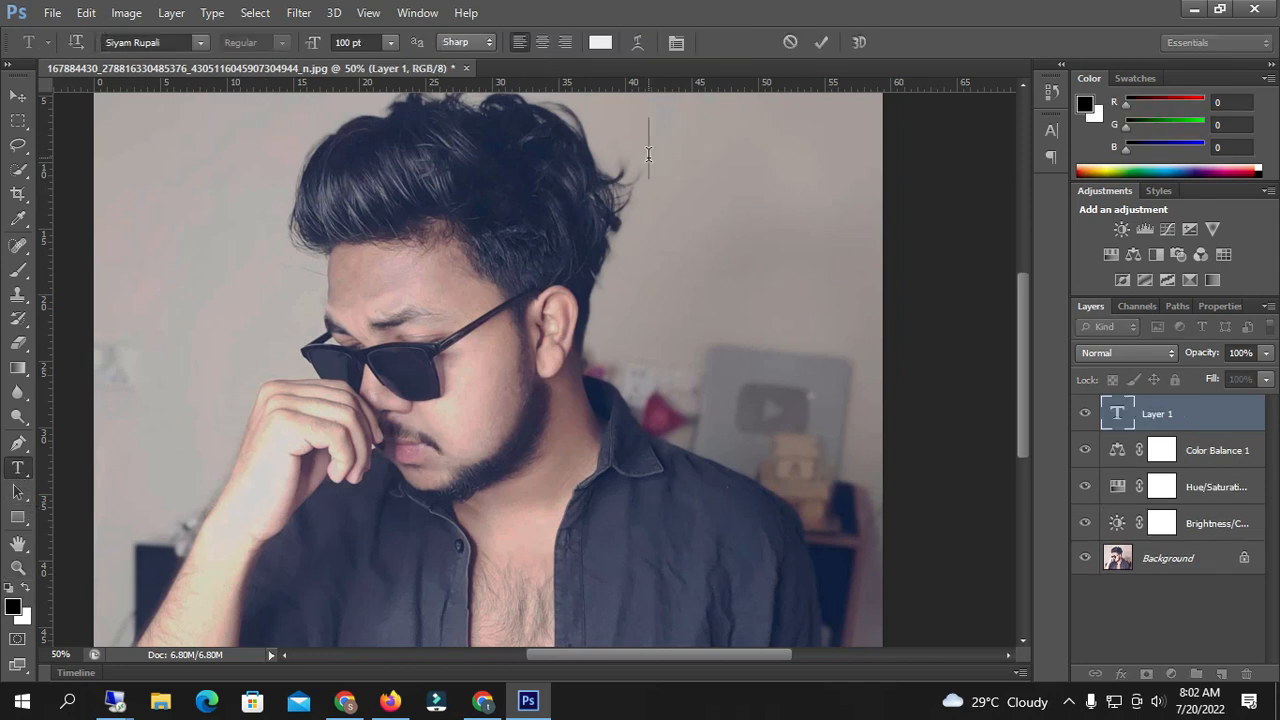
{"action": "type", "text": "ariyan"}
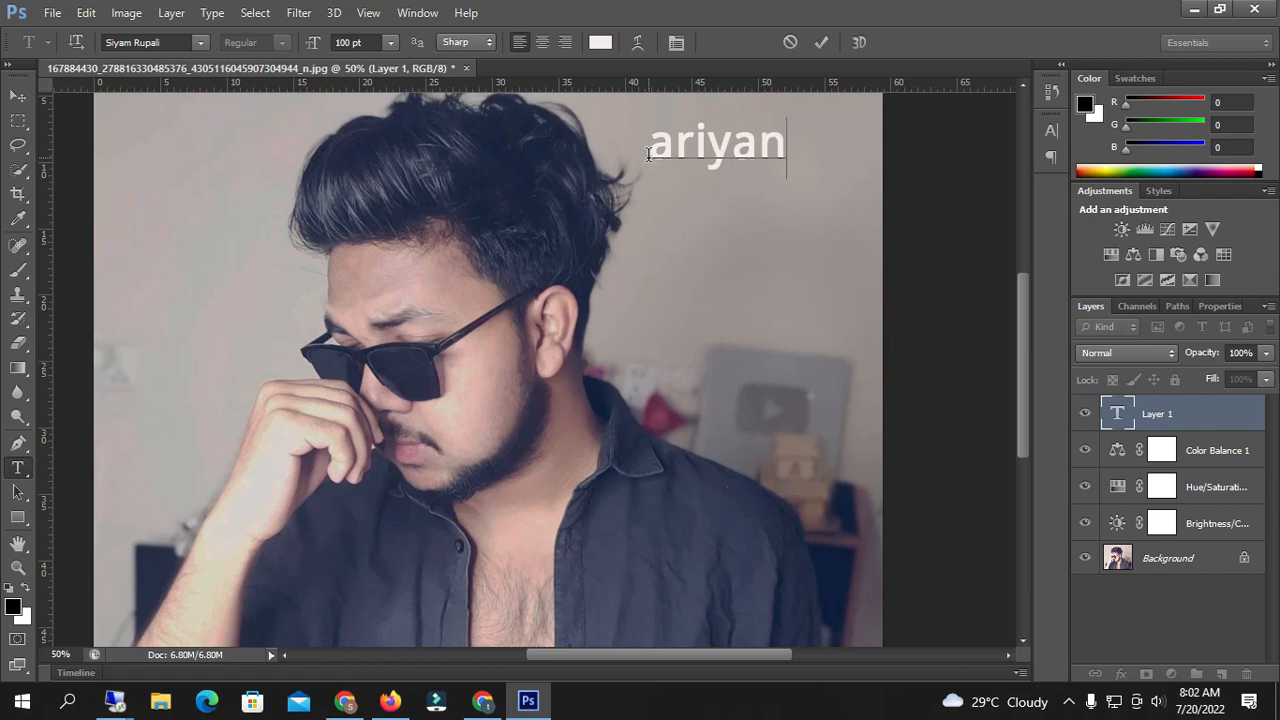
{"action": "key", "text": "BackSpace"}
{"action": "key", "text": "BackSpace"}
{"action": "key", "text": "BackSpace"}
{"action": "key", "text": "BackSpace"}
{"action": "key", "text": "BackSpace"}
{"action": "key", "text": "BackSpace"}
{"action": "type", "text": "Ariyan"}
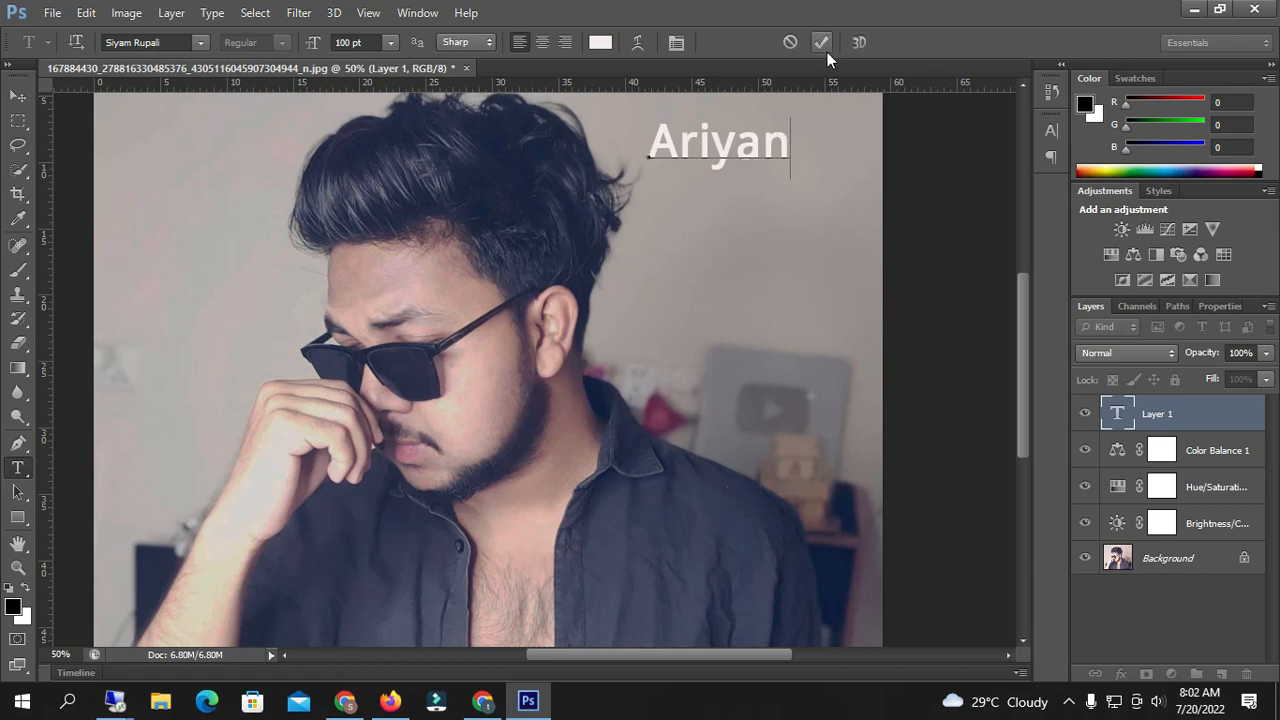
{"action": "type", "text": " tech"}
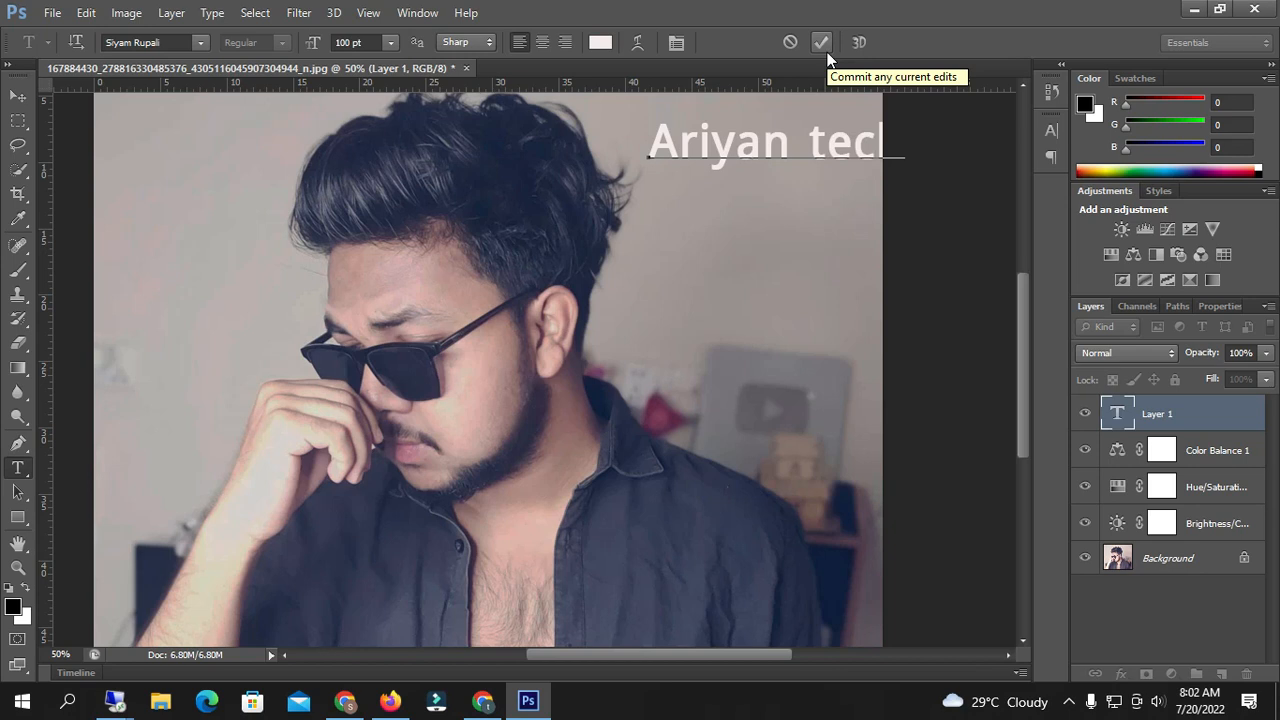
{"action": "left_click", "coordinate": [821, 42]}
- Scale the "Ariyan tech" text to about 83% width and 86% height and position it fully inside the photo's upper right corner
{"action": "key", "text": "v"}
{"action": "left_click_drag", "start_coordinate": [771, 147], "coordinate": [758, 139]}
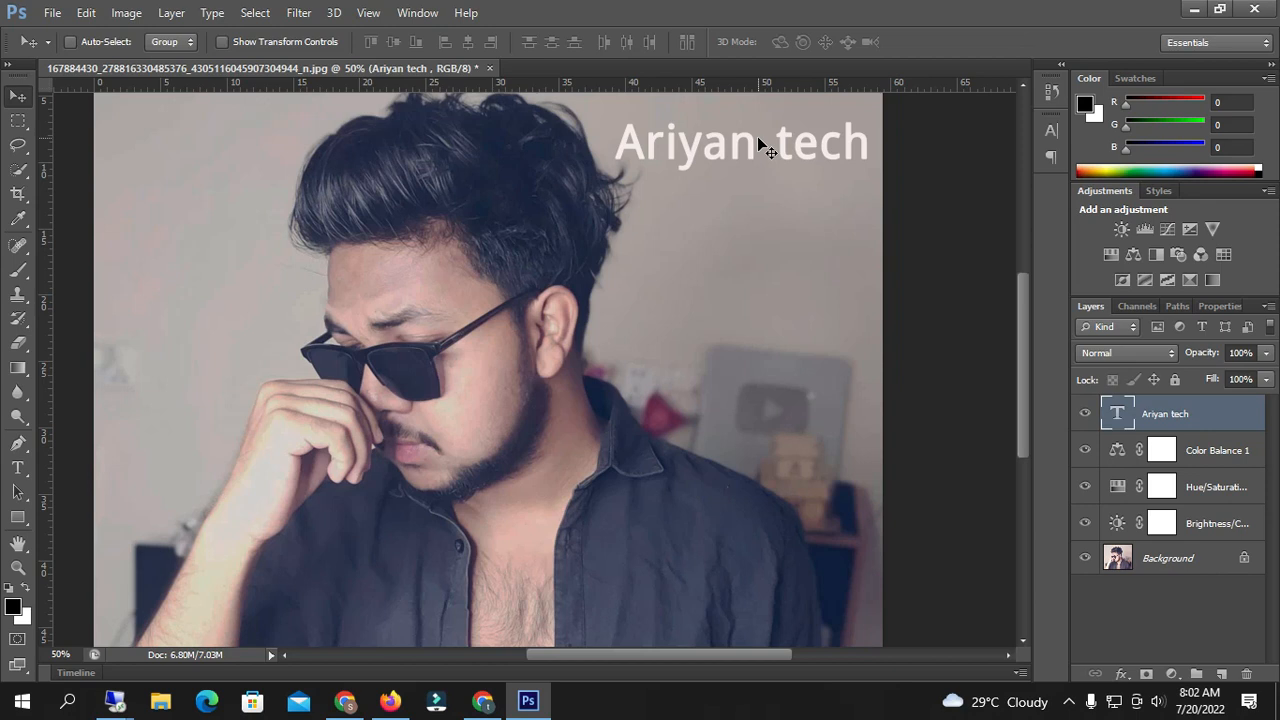
{"action": "key", "text": "ctrl+t"}
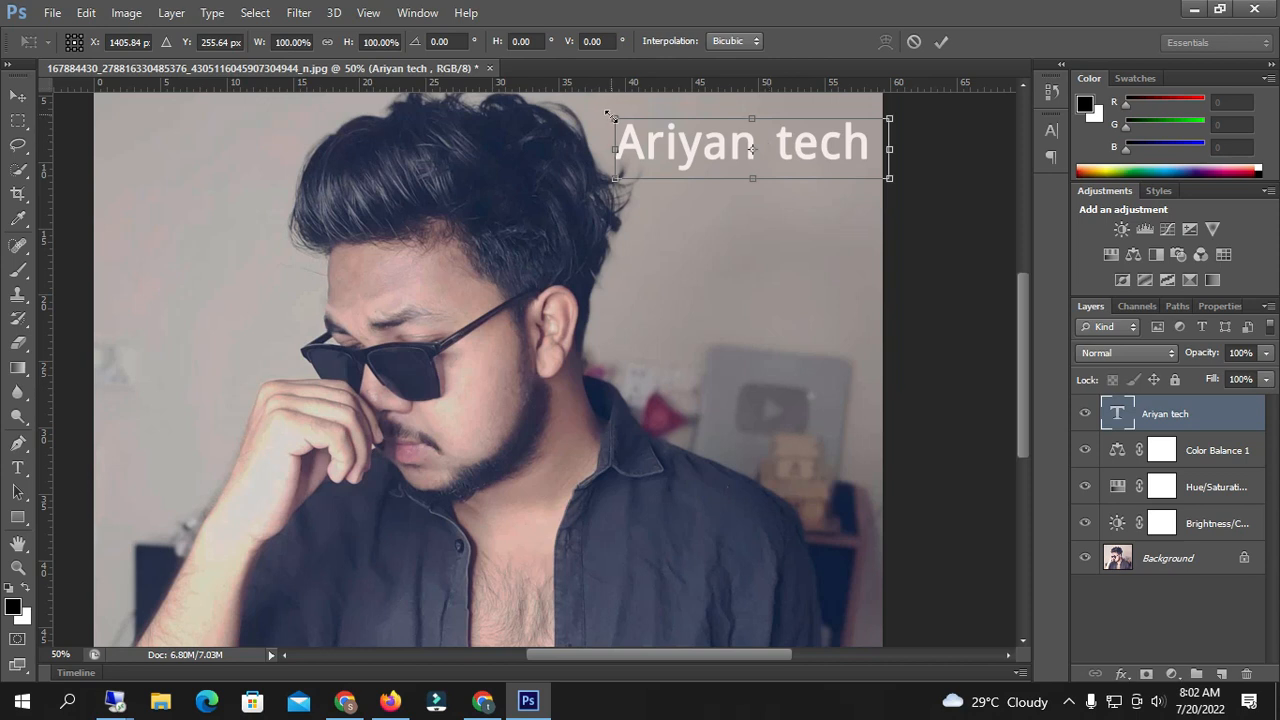
{"action": "left_click_drag", "start_coordinate": [631, 121], "coordinate": [687, 146]}
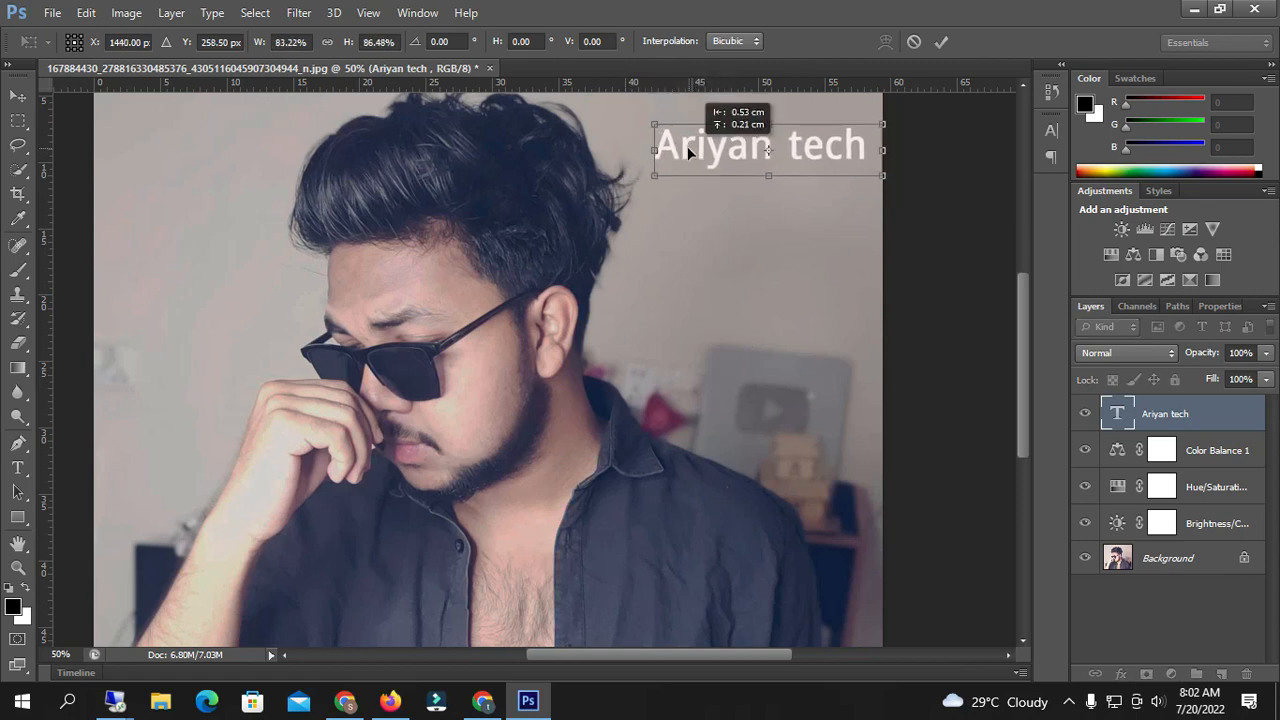
{"action": "left_click", "coordinate": [941, 41]}
- Draw a black rectangle of about 500 by 136 px around the text and place its layer beneath the text layer
{"action": "left_click", "coordinate": [17, 517]}
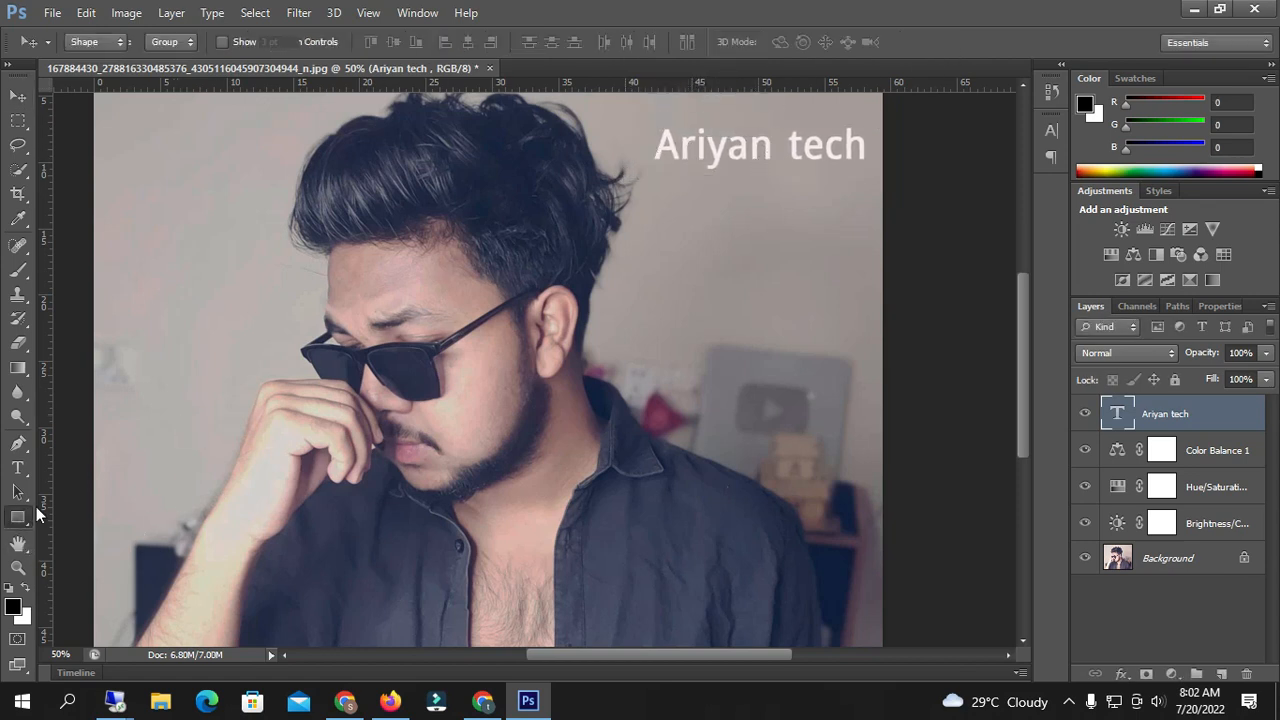
{"action": "left_click_drag", "start_coordinate": [647, 114], "coordinate": [881, 177]}
{"action": "left_click_drag", "start_coordinate": [1165, 455], "coordinate": [1137, 405]}
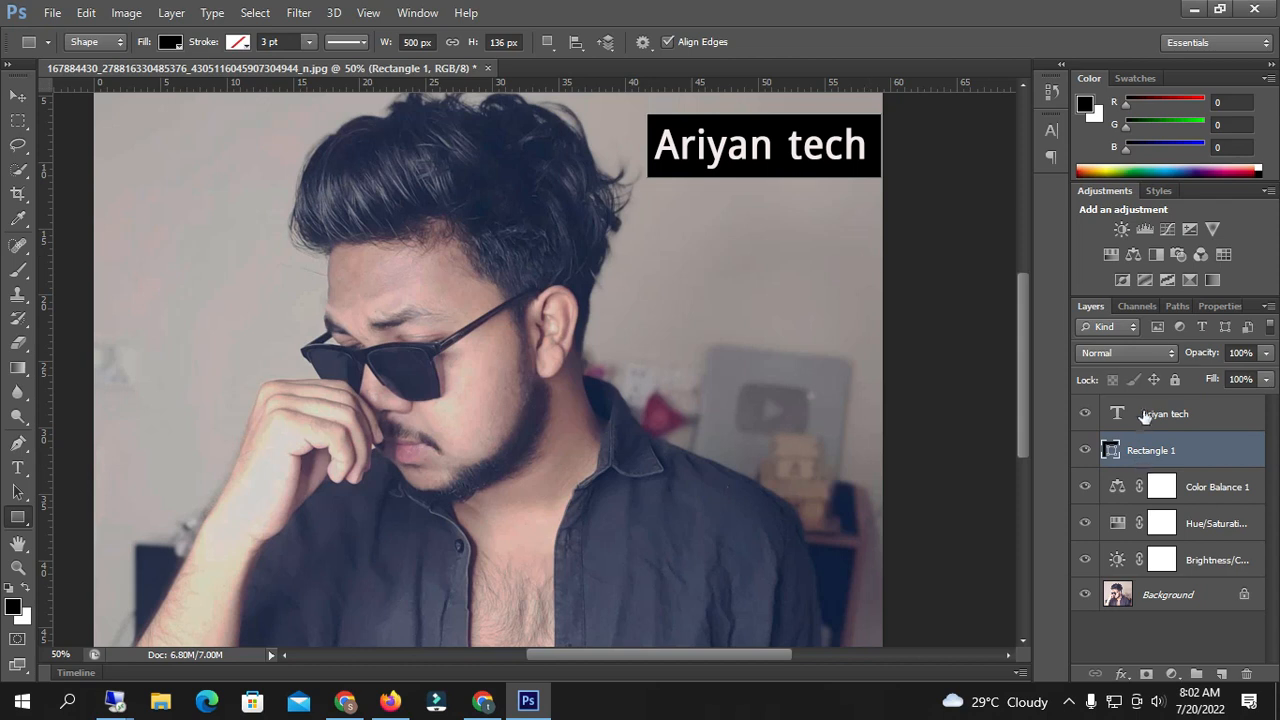
{"action": "scroll", "coordinate": [651, 412], "scroll_direction": "down", "scroll_amount": 3}
{"action": "scroll", "coordinate": [651, 412], "scroll_direction": "up", "scroll_amount": 3}
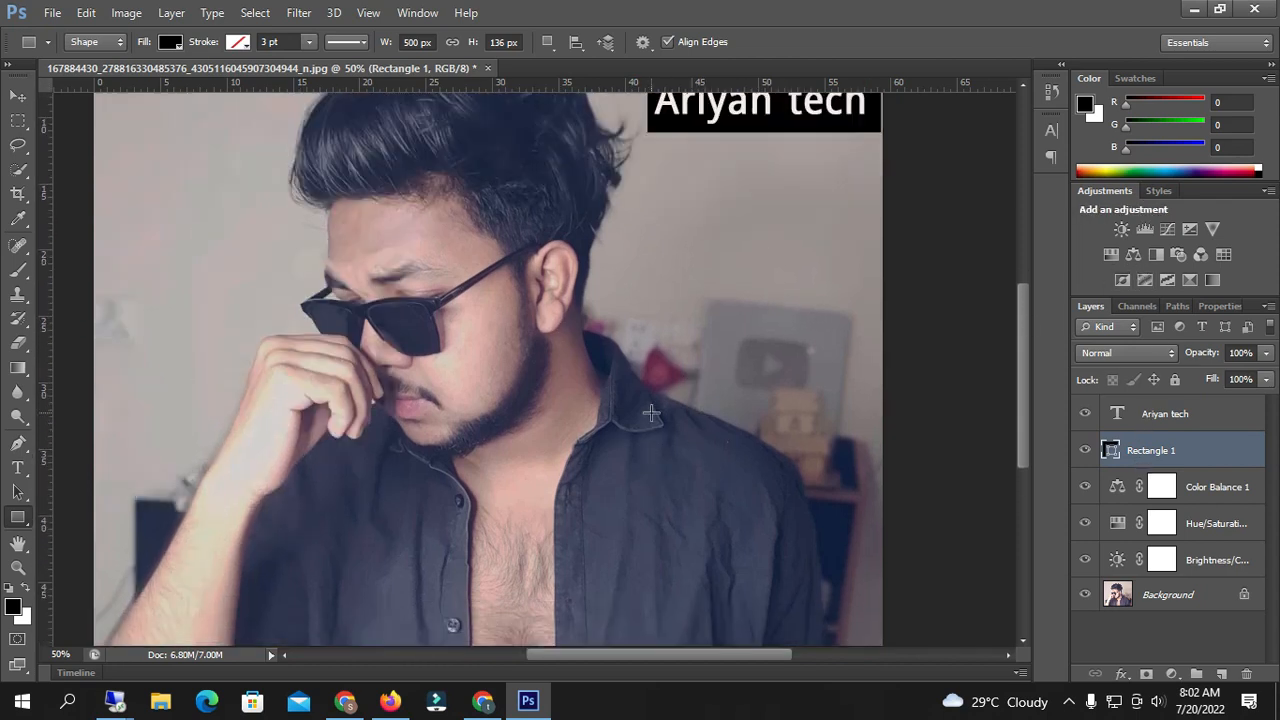
{"action": "scroll", "coordinate": [651, 412], "scroll_direction": "down", "scroll_amount": 1}
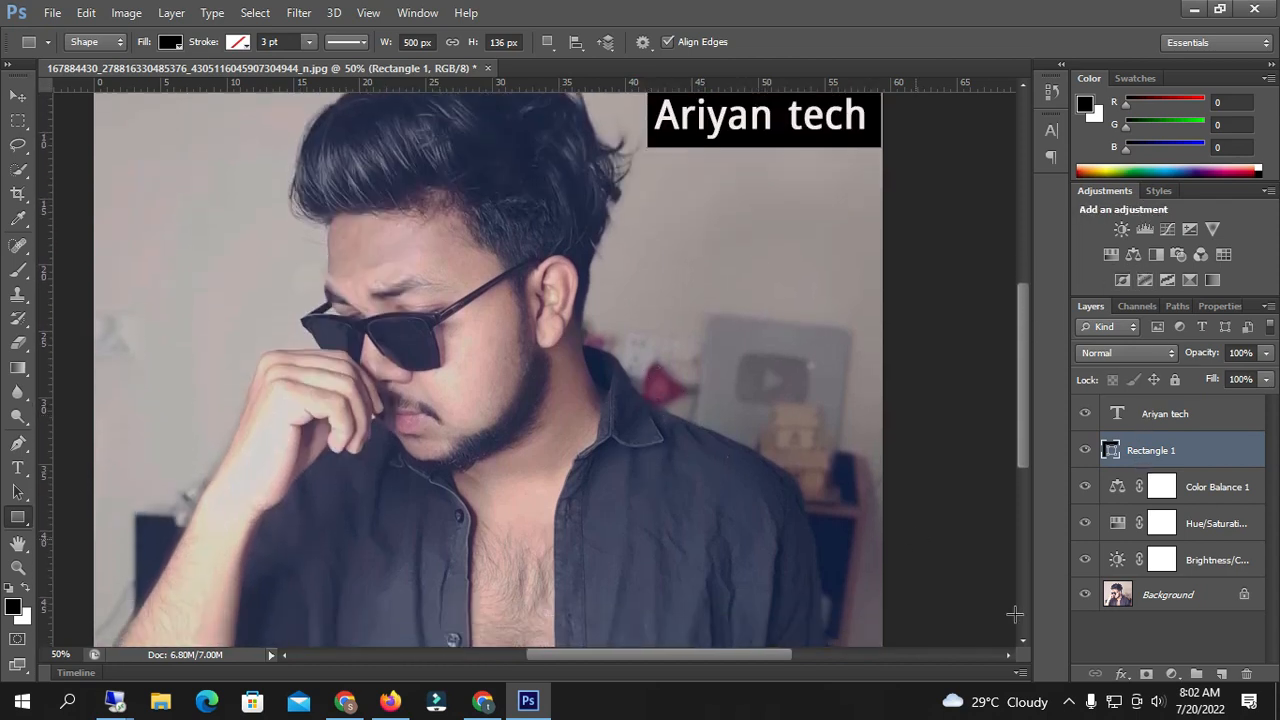
{"action": "left_click", "coordinate": [1073, 702]}
{"action": "left_click", "coordinate": [1069, 626]}
{"action": "left_click", "coordinate": [1098, 650]}
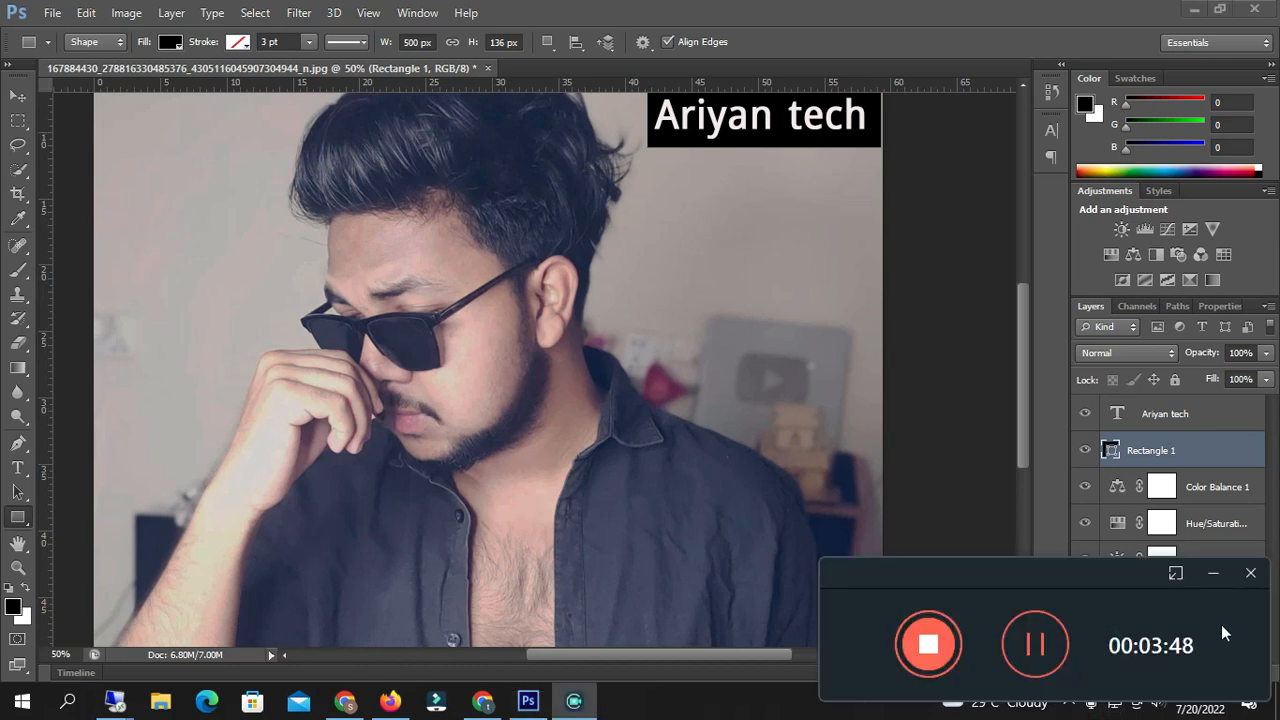
{"action": "left_click", "coordinate": [1214, 580]}
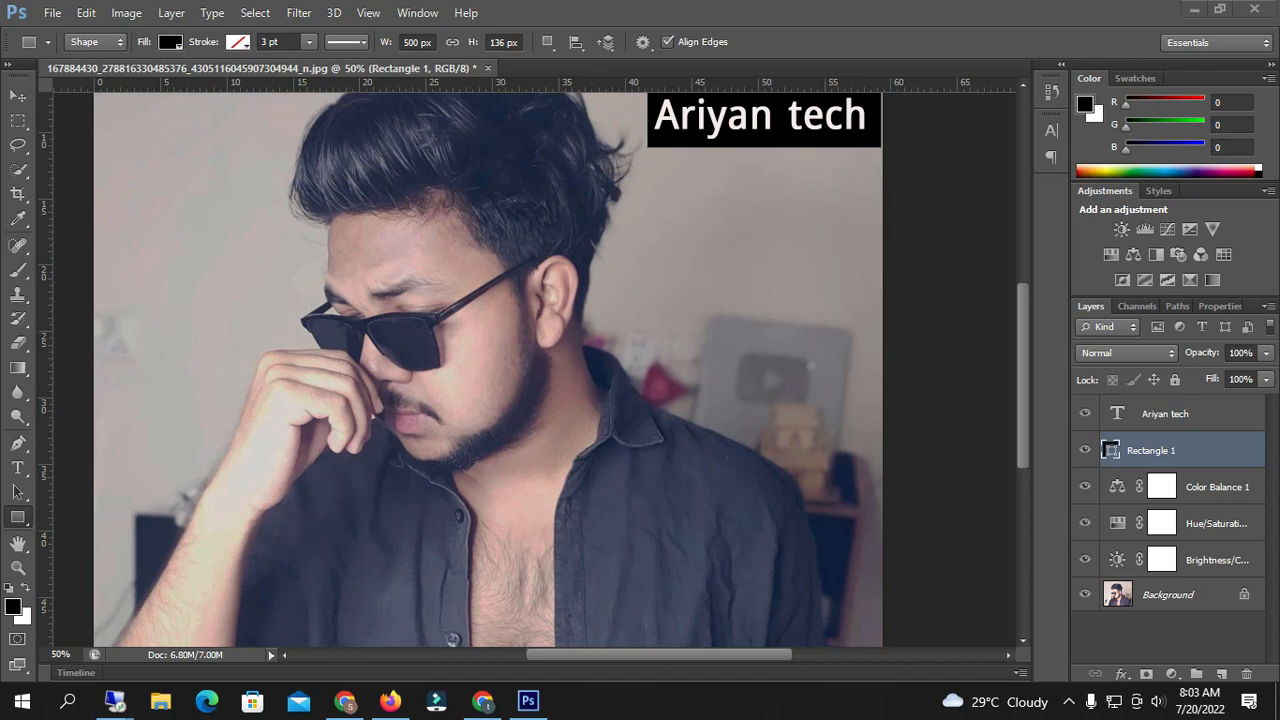
{"action": "left_click_drag", "start_coordinate": [780, 653], "coordinate": [776, 653]}
{"action": "scroll", "coordinate": [646, 452], "scroll_direction": "up", "scroll_amount": 1}
{"action": "scroll", "coordinate": [702, 447], "scroll_direction": "down", "scroll_amount": 2}
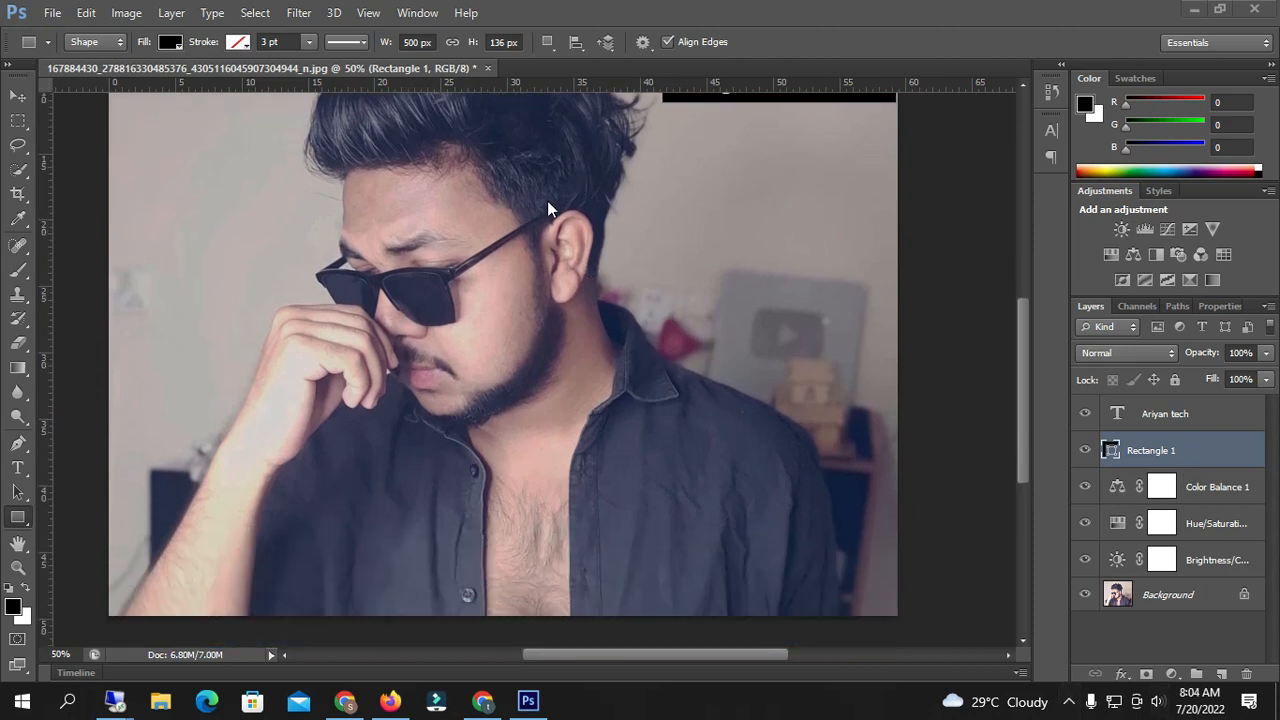
{"action": "scroll", "coordinate": [548, 200], "scroll_direction": "up", "scroll_amount": 2}
- Quit the program without saving the changes to the photo
{"action": "left_click", "coordinate": [52, 12]}
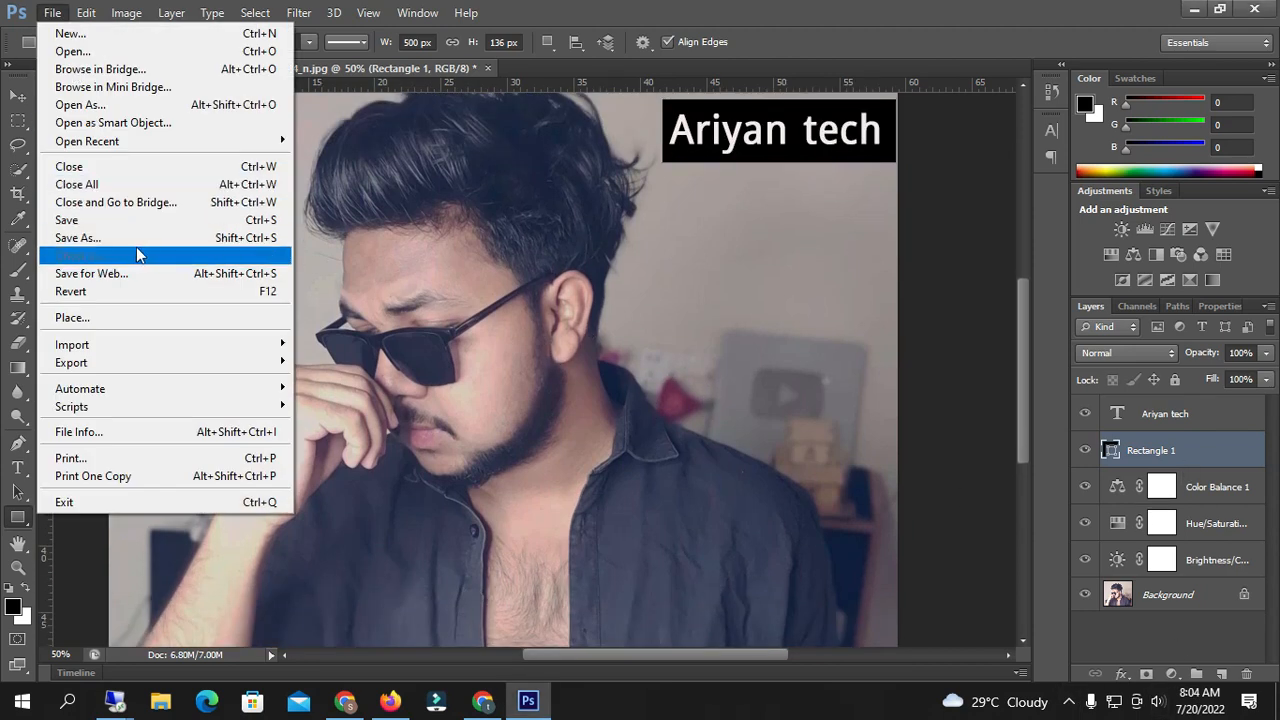
{"action": "left_click", "coordinate": [1257, 12]}
{"action": "left_click", "coordinate": [1257, 12]}
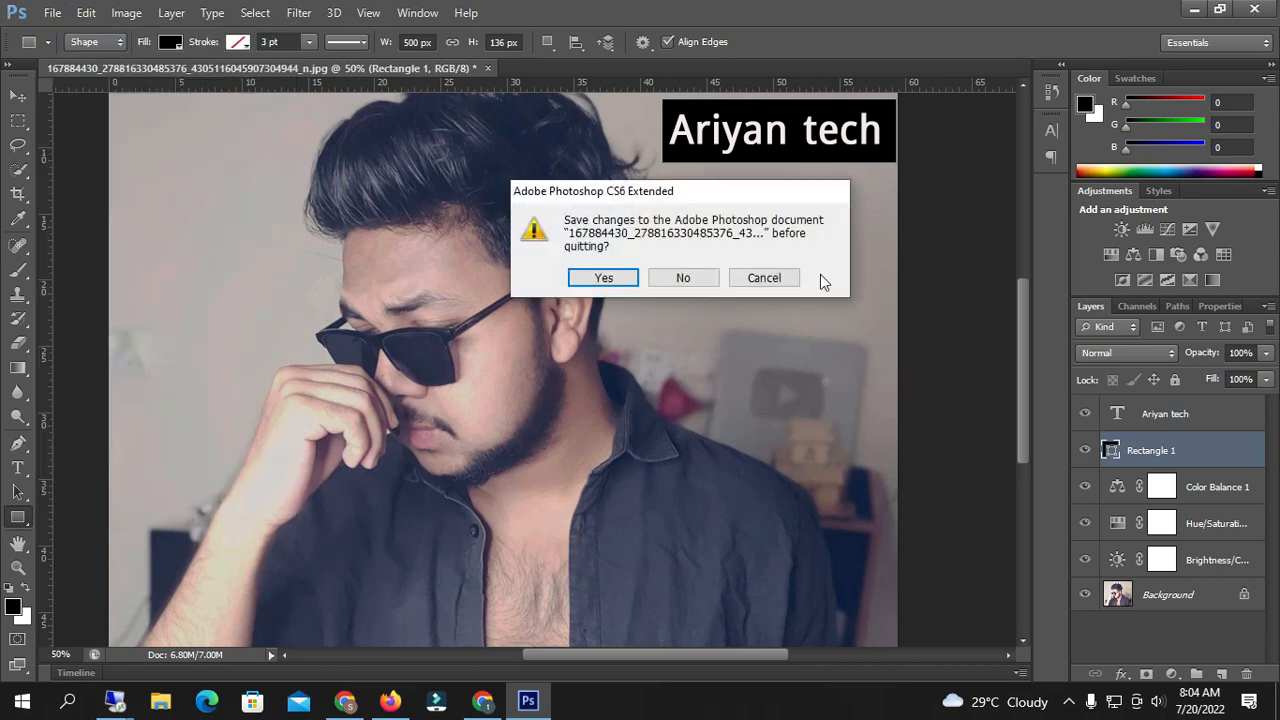
{"action": "left_click", "coordinate": [689, 276]}
{"action": "left_click", "coordinate": [1068, 701]}
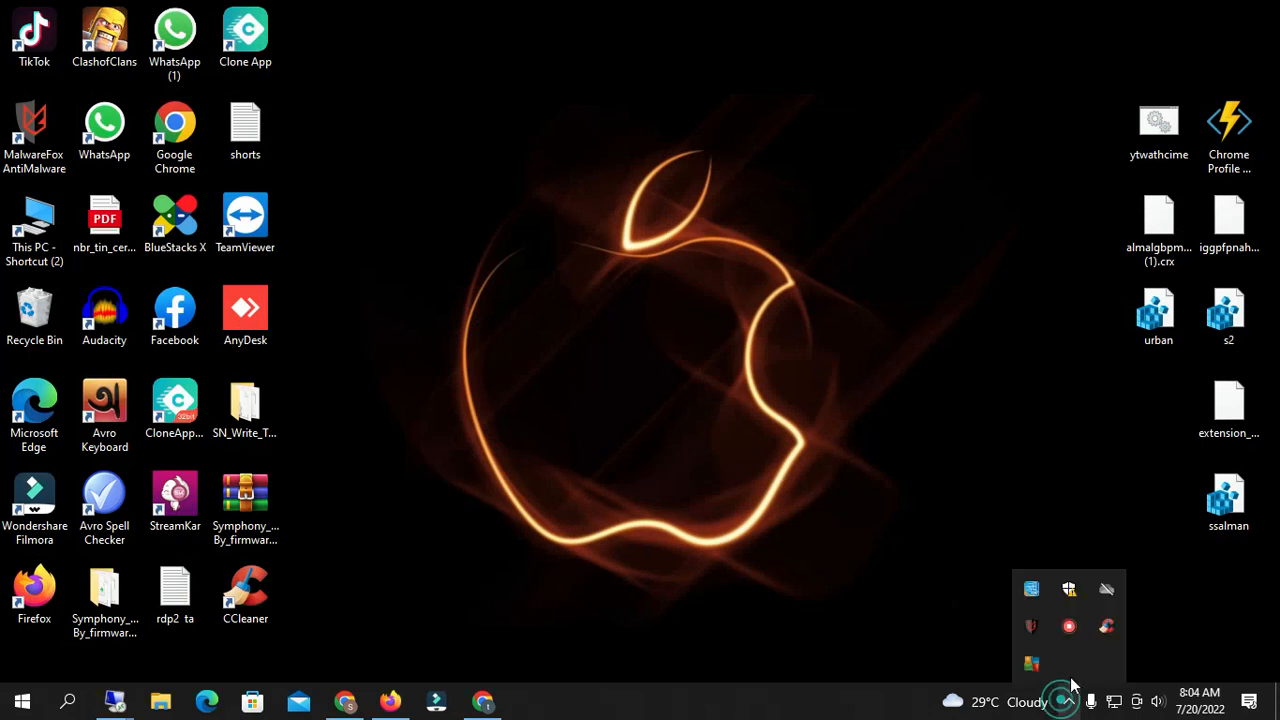
{"action": "left_click", "coordinate": [1069, 628]}
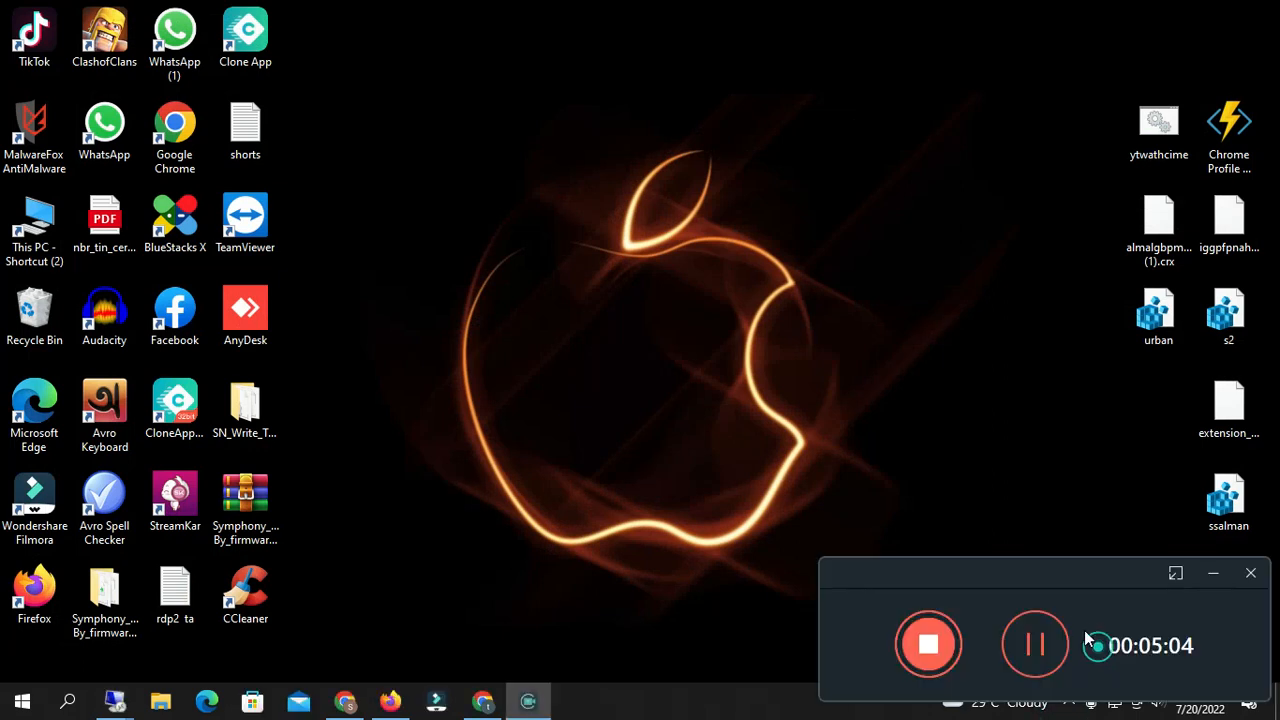